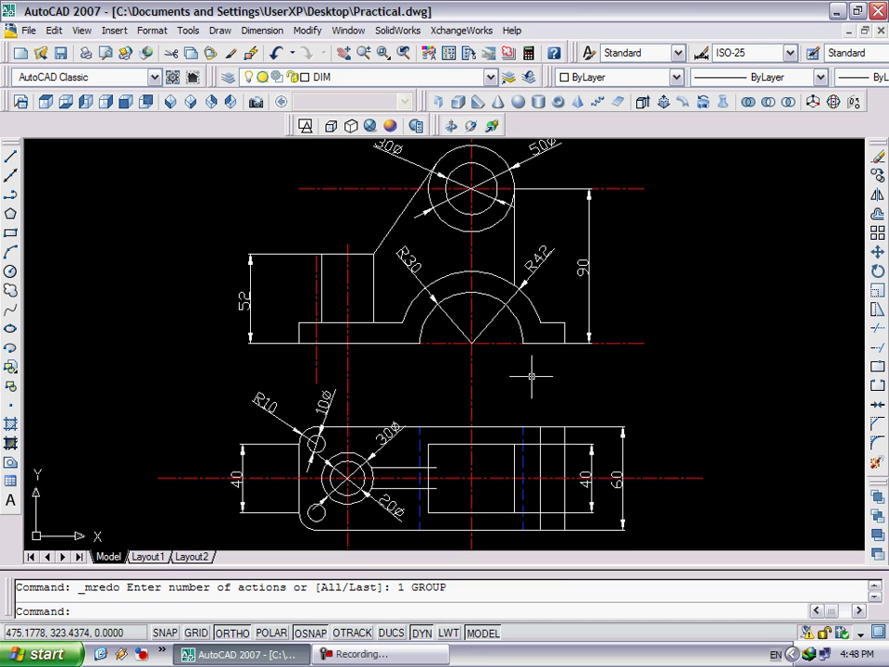
- Show the drawing in SW Isometric with the Center and DIM layers off and layer 0 current
left_click(171, 104)
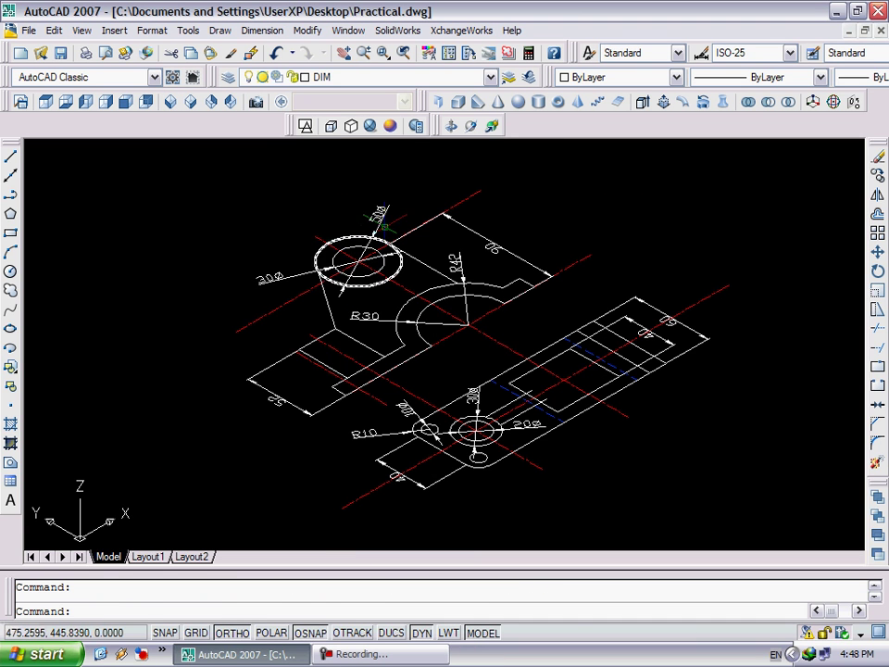
left_click(413, 80)
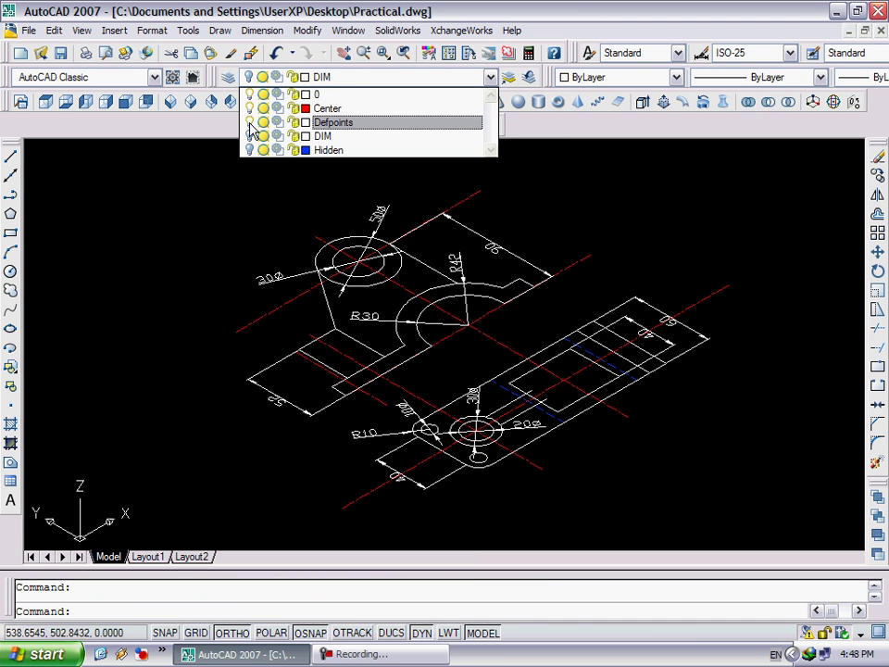
left_click(255, 109)
left_click(454, 348)
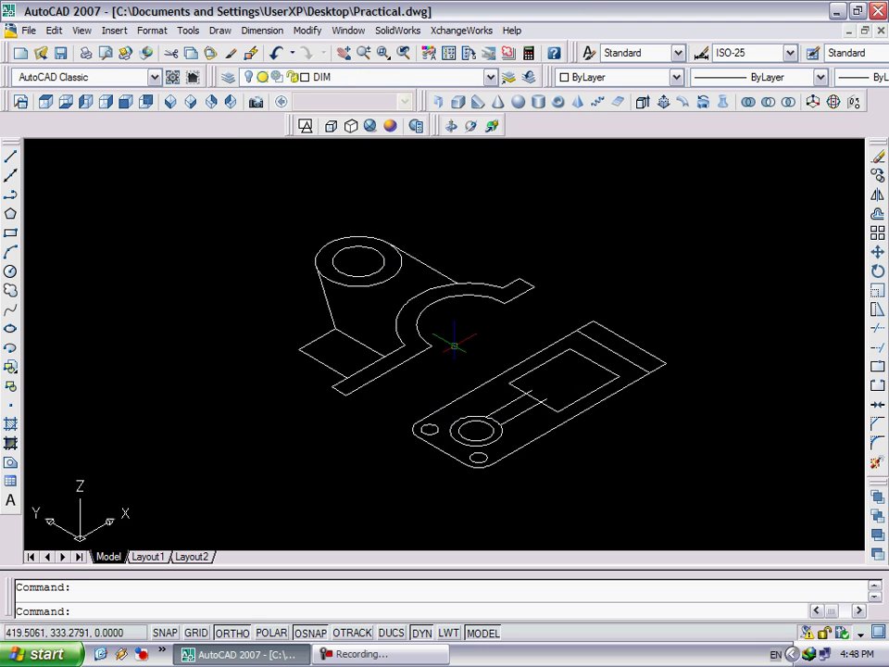
left_click(456, 81)
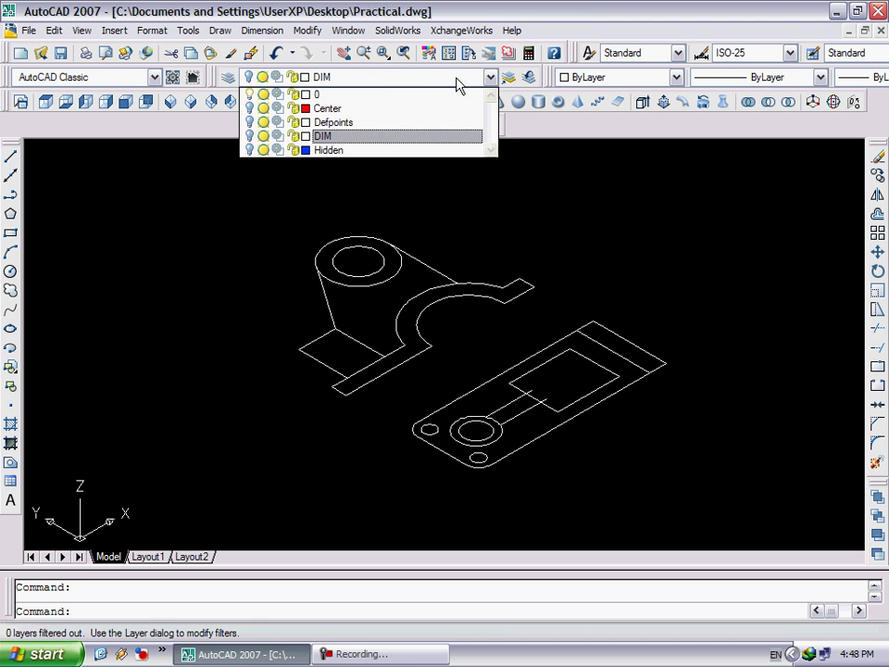
left_click(388, 96)
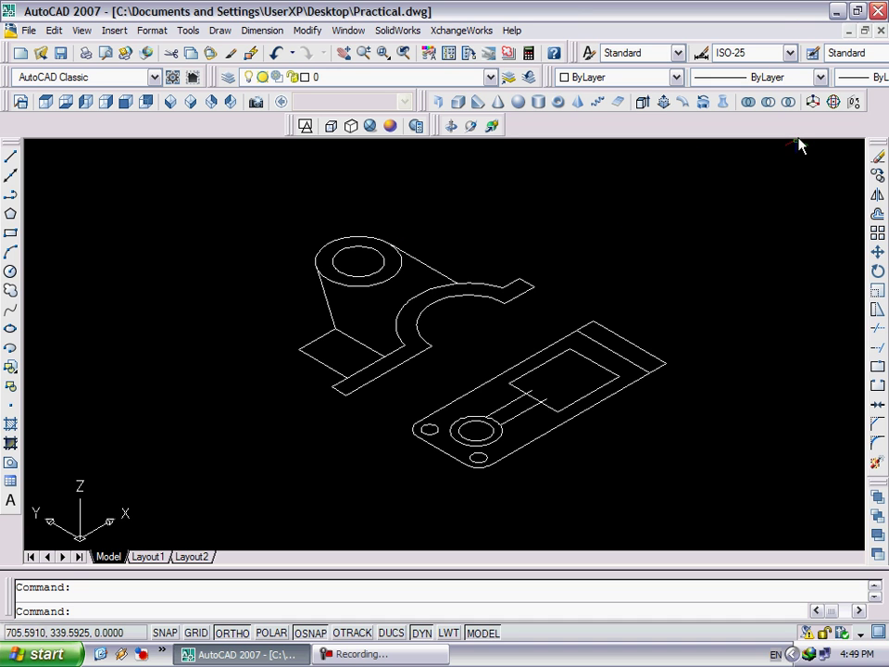
- Start 3DROTATE and select the front profile's arcs, boss, left box and lower edges
left_click(833, 102)
left_click(516, 214)
left_click(488, 330)
left_click(444, 214)
left_click(309, 371)
left_click(314, 385)
left_click(319, 419)
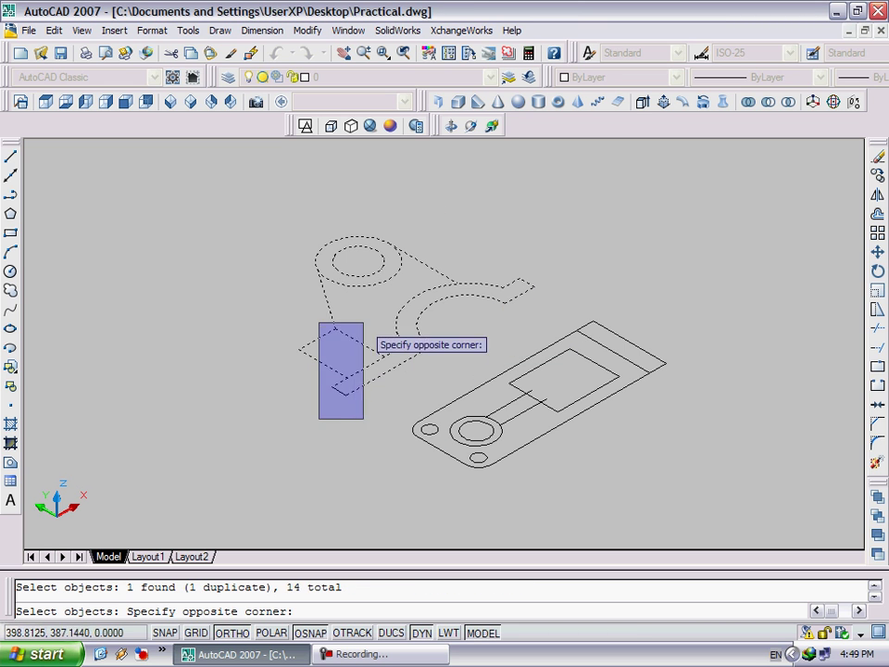
left_click(356, 339)
key("Return")
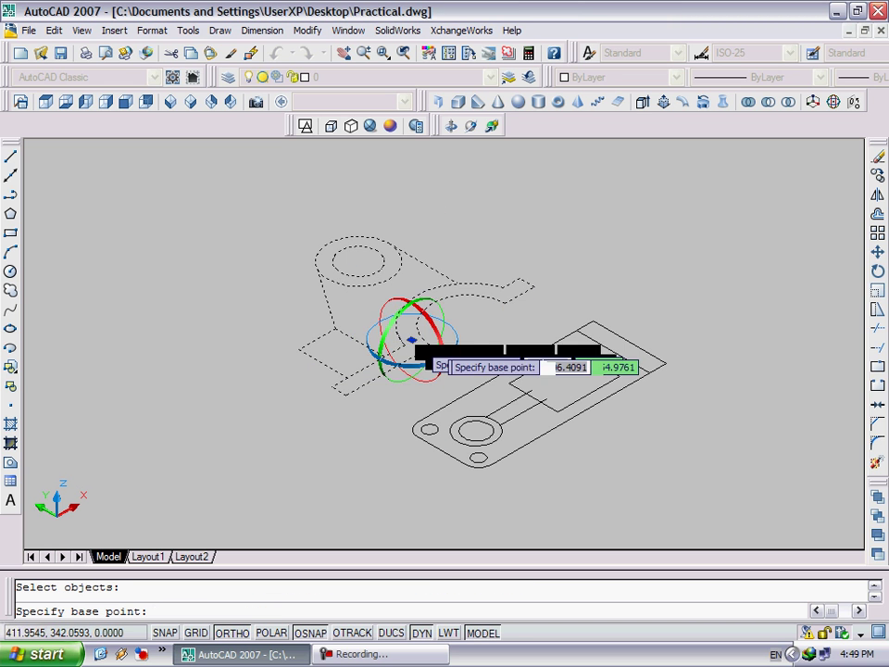
- Rotate the profile 90° about the X axis and view it from the Front
left_click(469, 322)
left_click(484, 310)
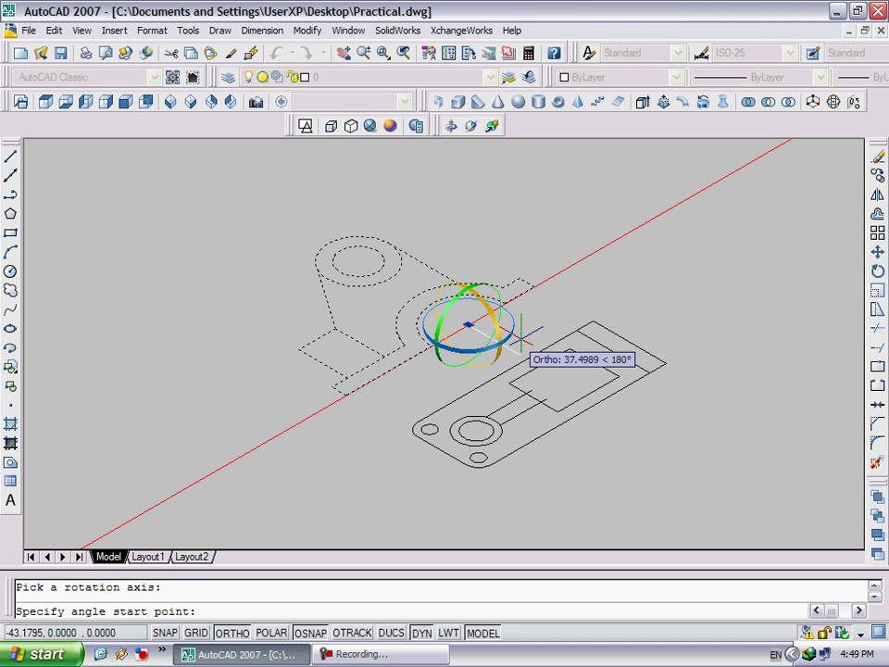
type("90")
key("Return")
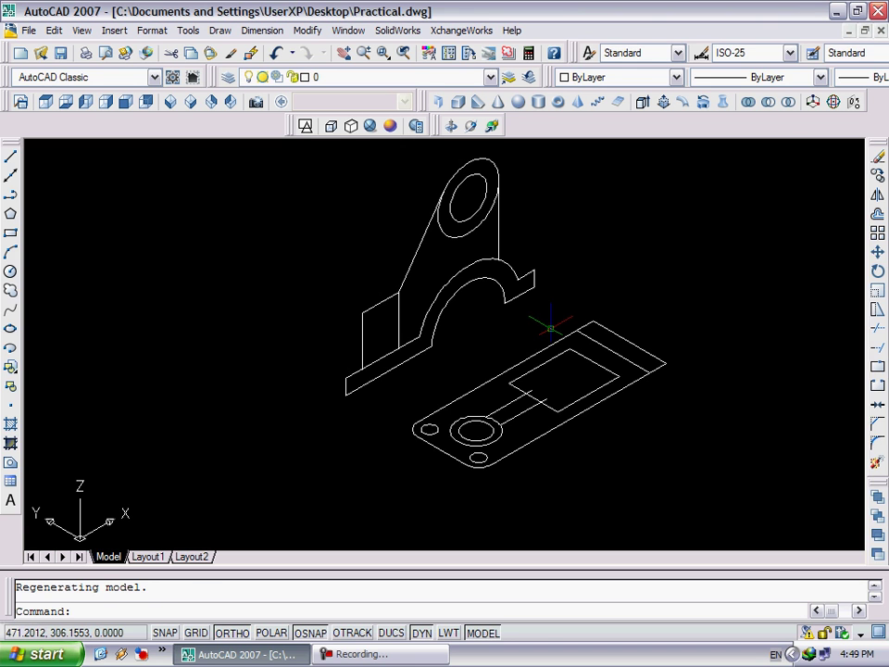
left_click(126, 102)
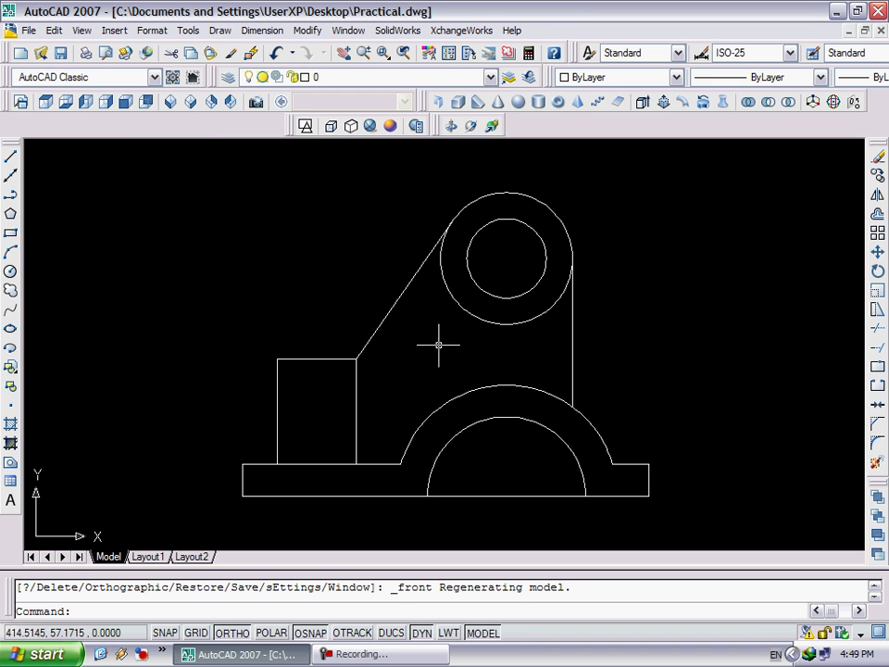
- Extend the slanted rib edge down to meet the vertical line
left_click(357, 389)
left_click(358, 411)
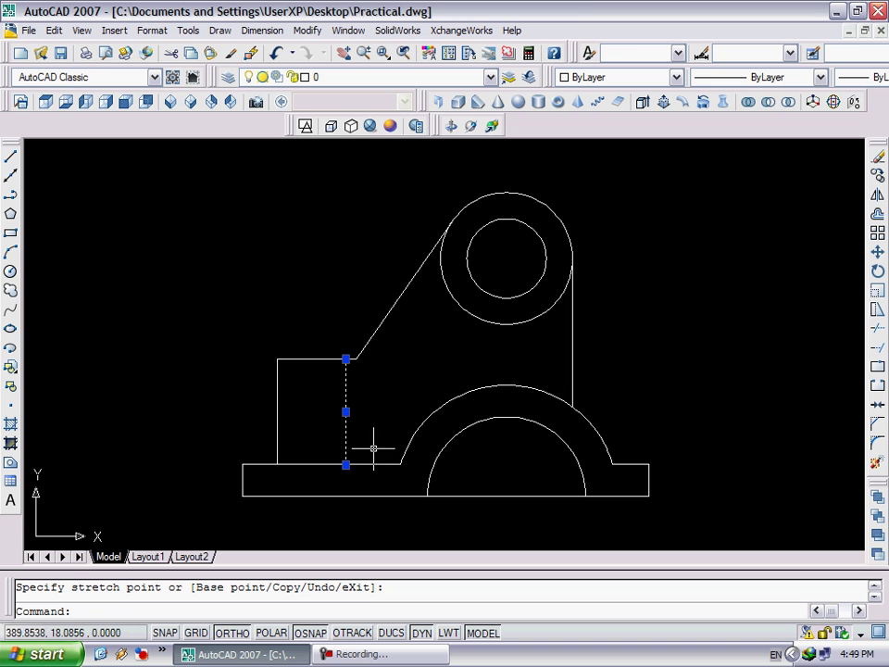
key("Escape")
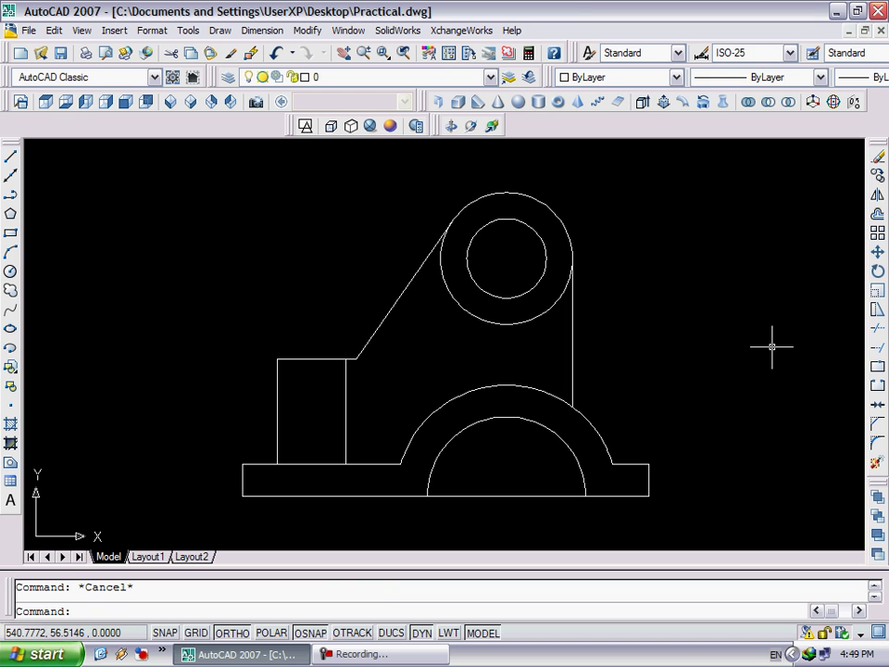
left_click(876, 353)
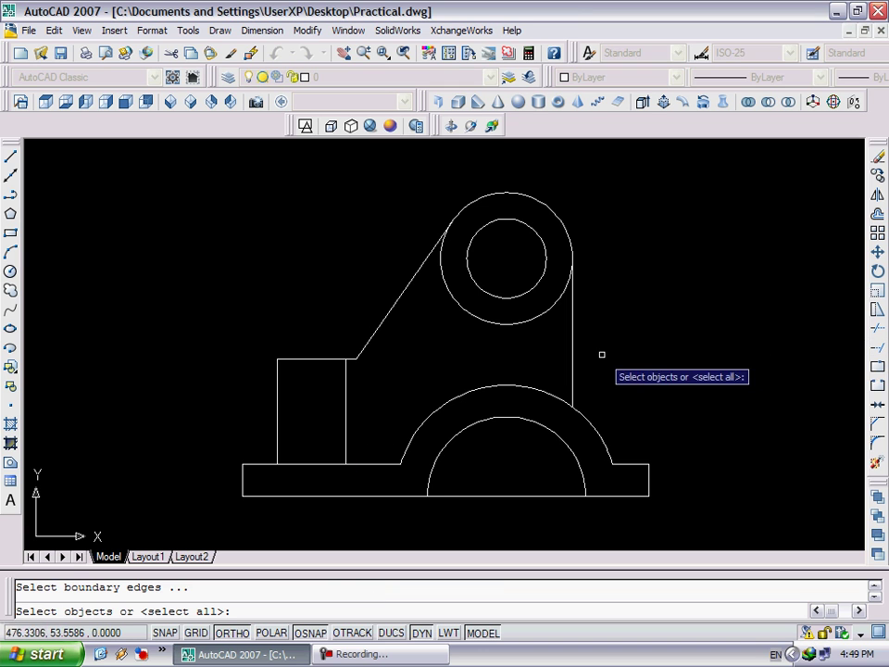
left_click(371, 339)
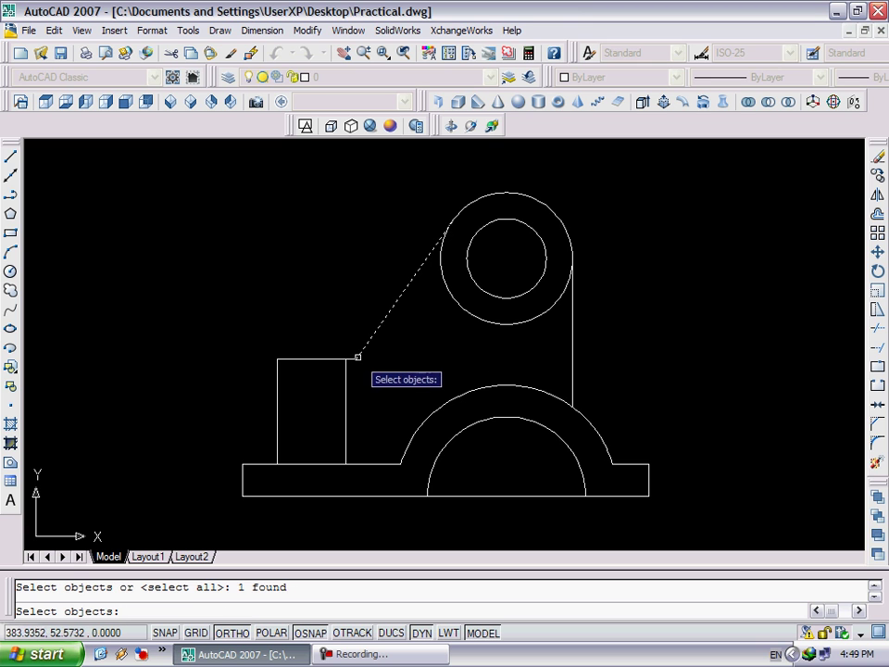
key("Return")
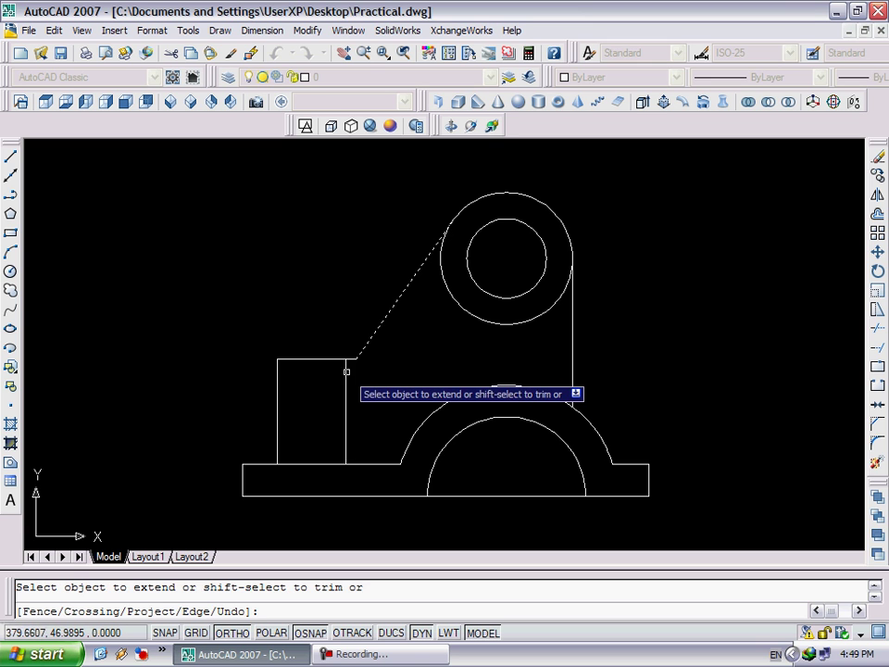
key("Escape")
left_click(879, 353)
left_click(345, 414)
key("Return")
left_click(363, 353)
key("Escape")
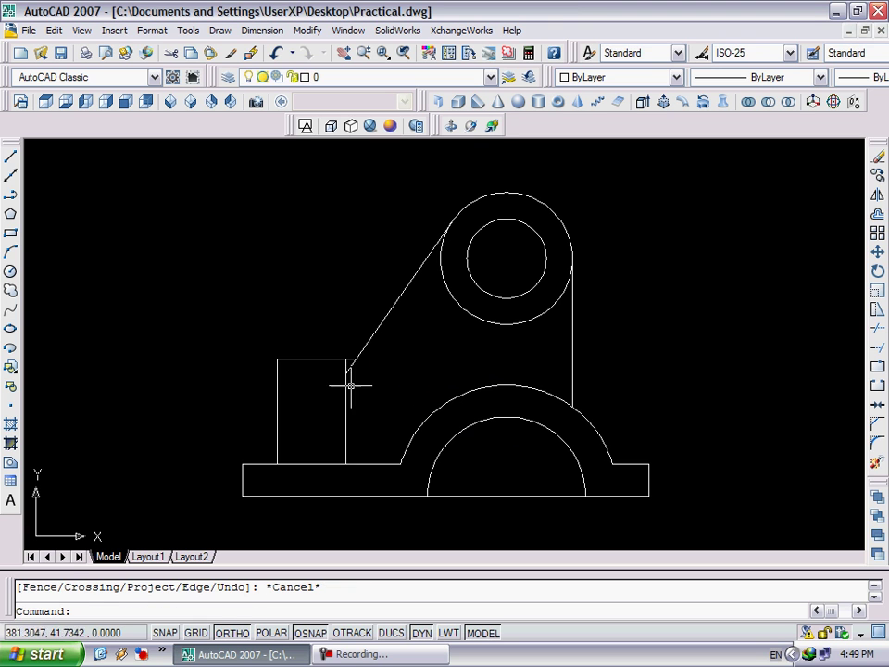
- Erase the left box's short top line and outer vertical line
left_click(352, 358)
key("Delete")
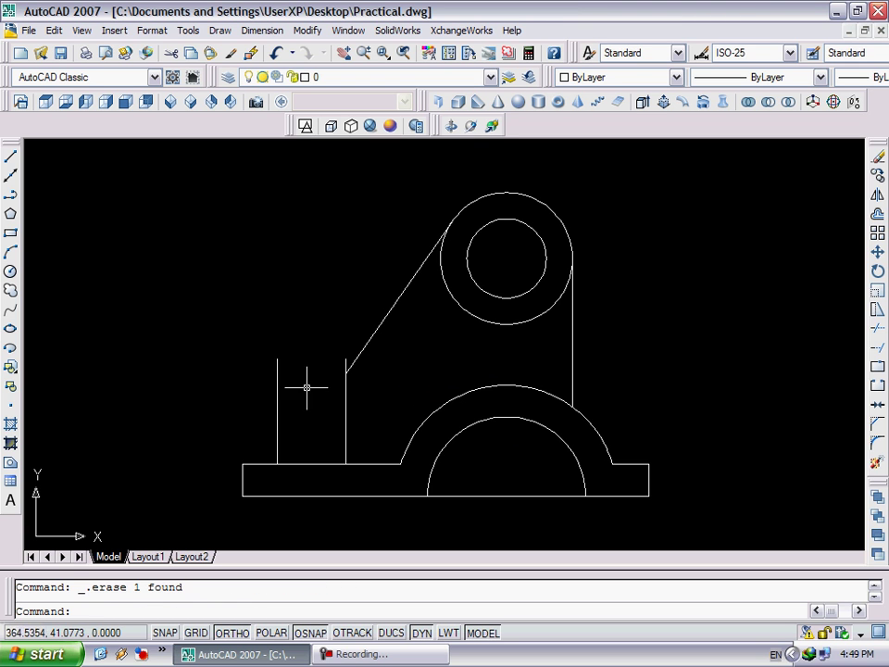
left_click(278, 375)
key("Delete")
- Attempt a TRIM using the slanted line as cutting edge, cancel it, and pan slightly
type("tr")
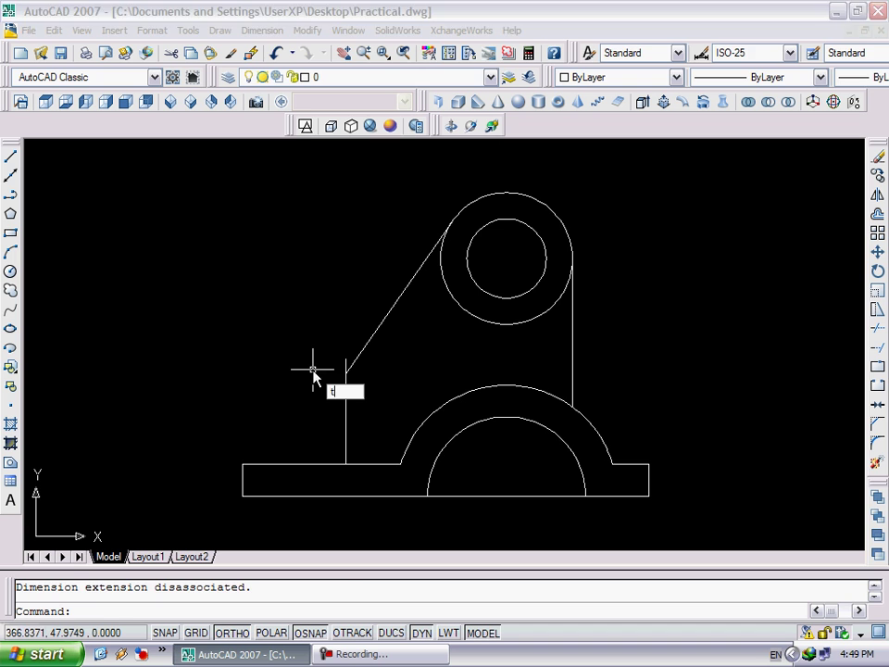
key("Return")
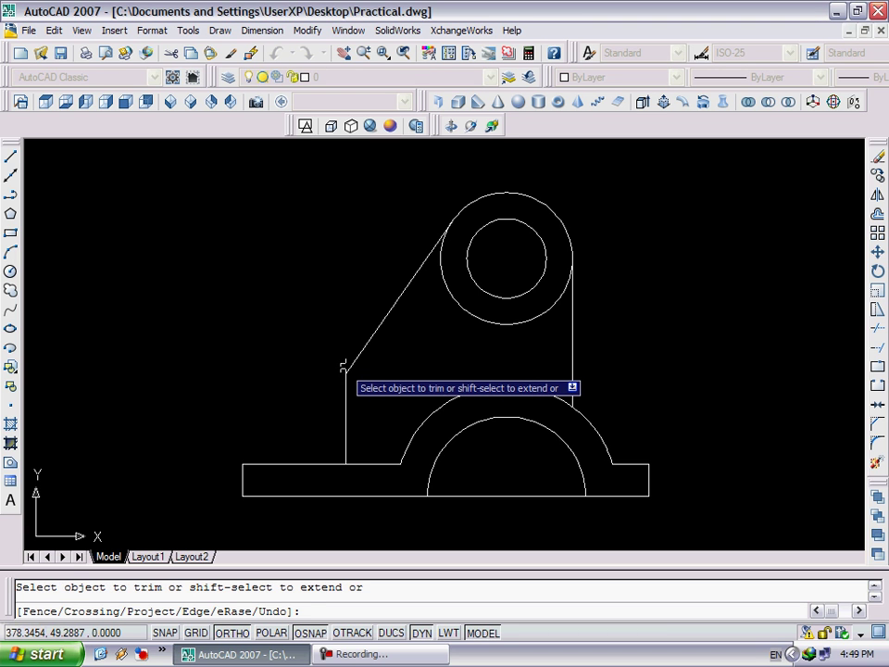
key("Escape")
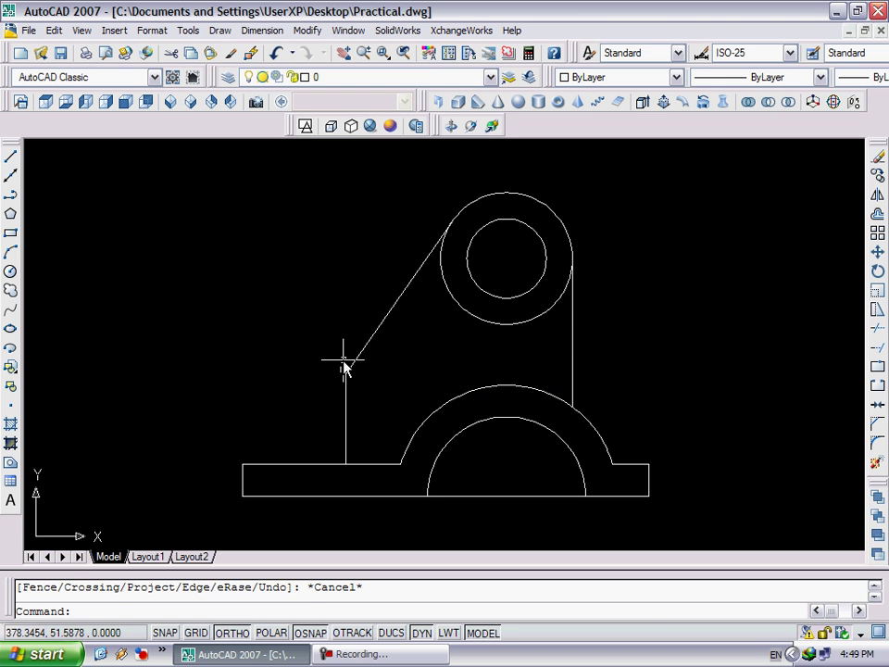
key("Return")
left_click(346, 361)
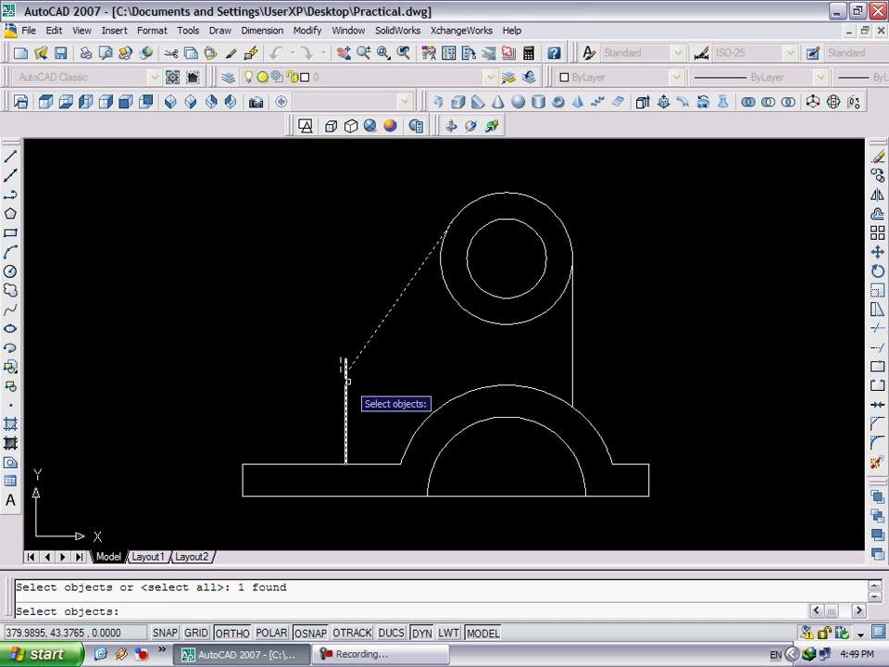
key("Return")
key("Escape")
mouse_move(356, 374)
middle_mouse_down()
mouse_move(369, 377)
mouse_move(344, 368)
middle_mouse_up()
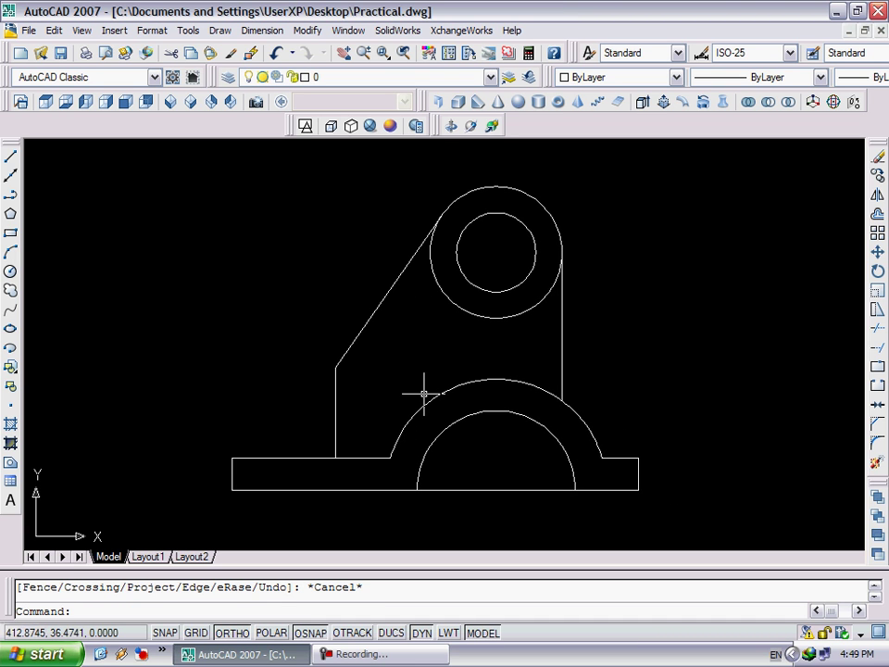
- Create a boundary polyline from a point inside the rib profile
left_click(219, 30)
left_click(243, 436)
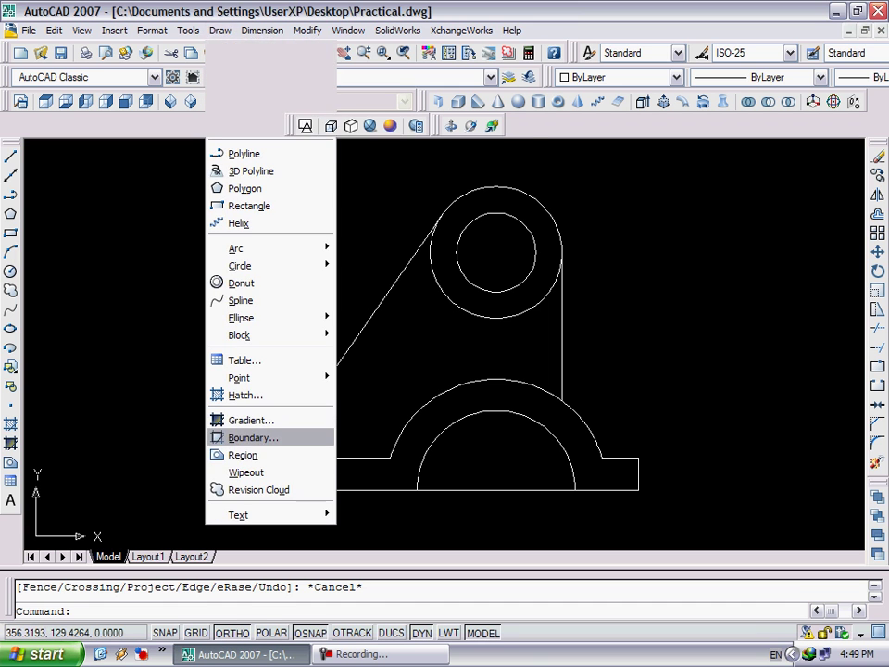
left_click(303, 89)
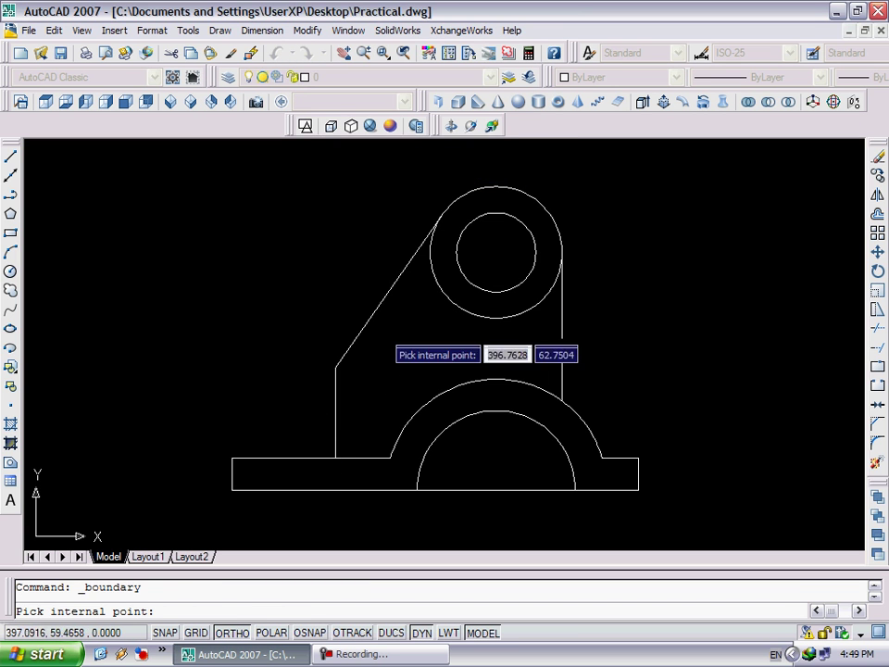
left_click(384, 366)
key("Return")
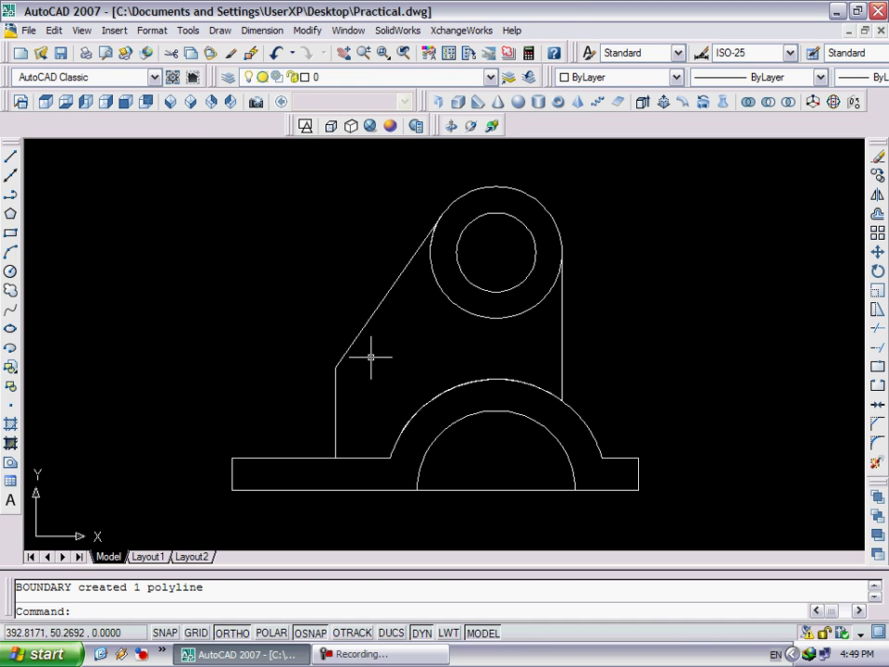
- In SW Isometric view, convert the base plate's rectangular outline edges into a region
left_click(173, 102)
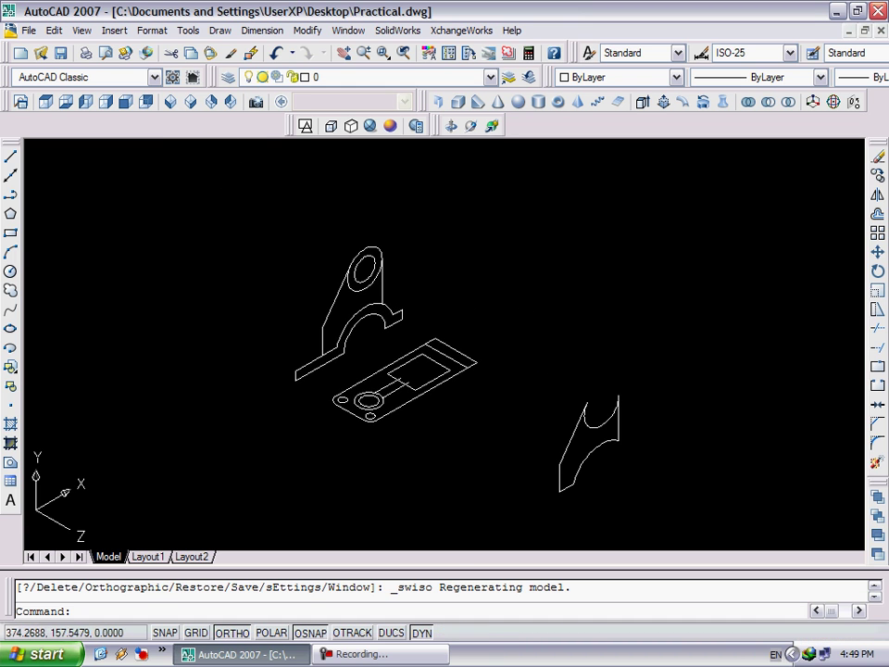
scroll(421, 412, "up", 2)
mouse_move(367, 288)
middle_mouse_down()
mouse_move(409, 350)
mouse_move(433, 339)
mouse_move(409, 362)
middle_mouse_up()
scroll(411, 347, "up", 2)
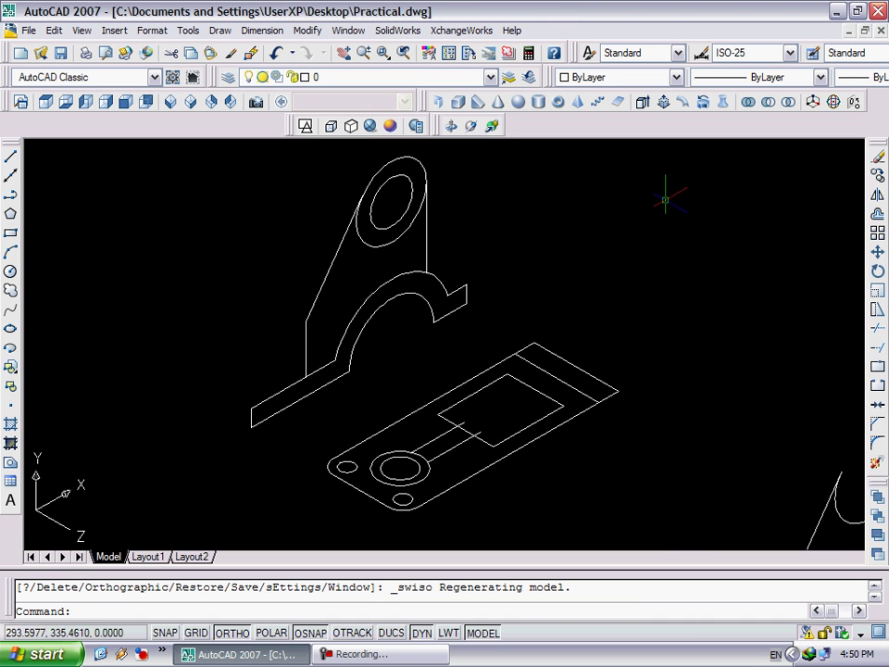
left_click(220, 30)
left_click(238, 455)
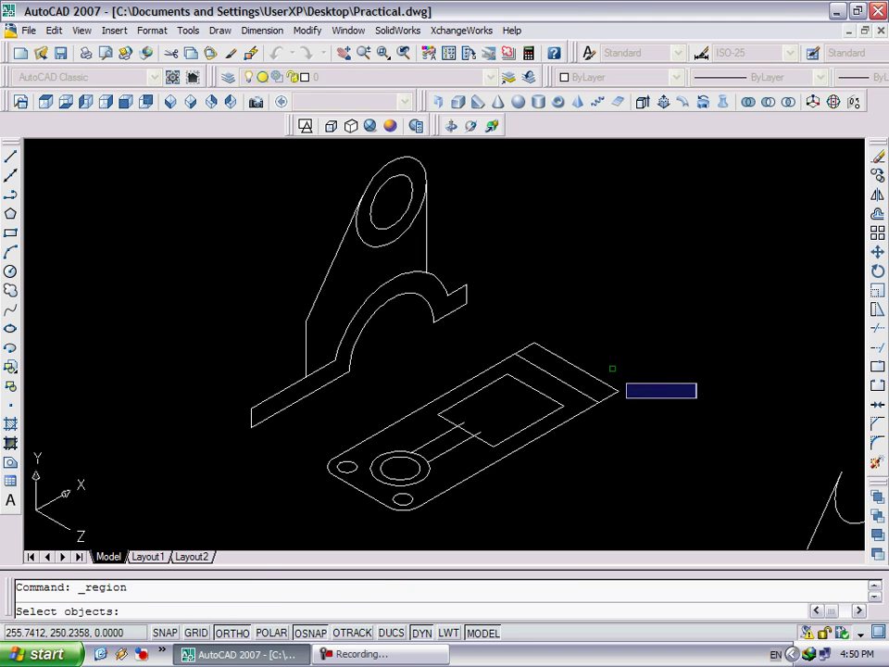
left_click(591, 371)
left_click(581, 414)
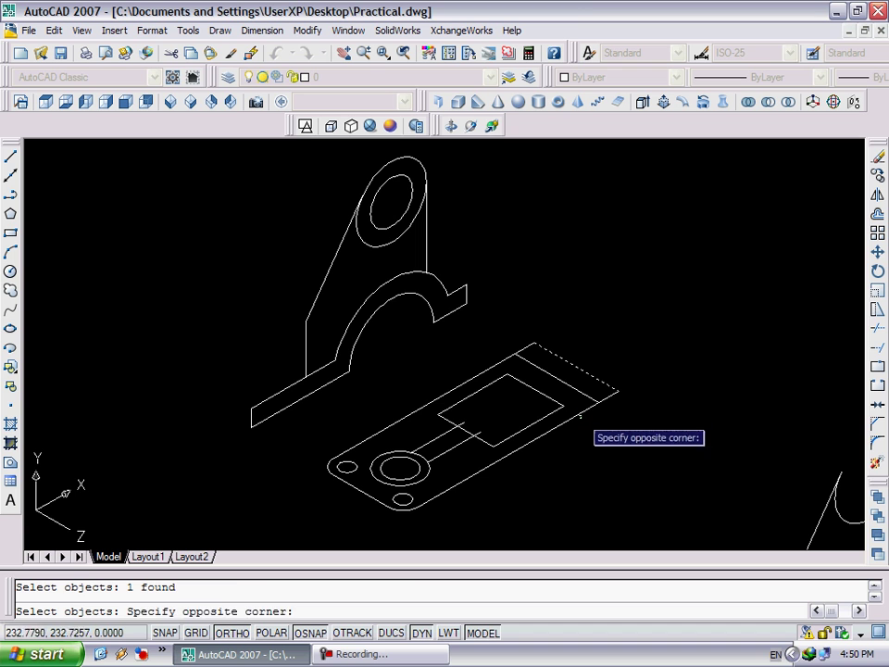
left_click(579, 411)
left_click(482, 373)
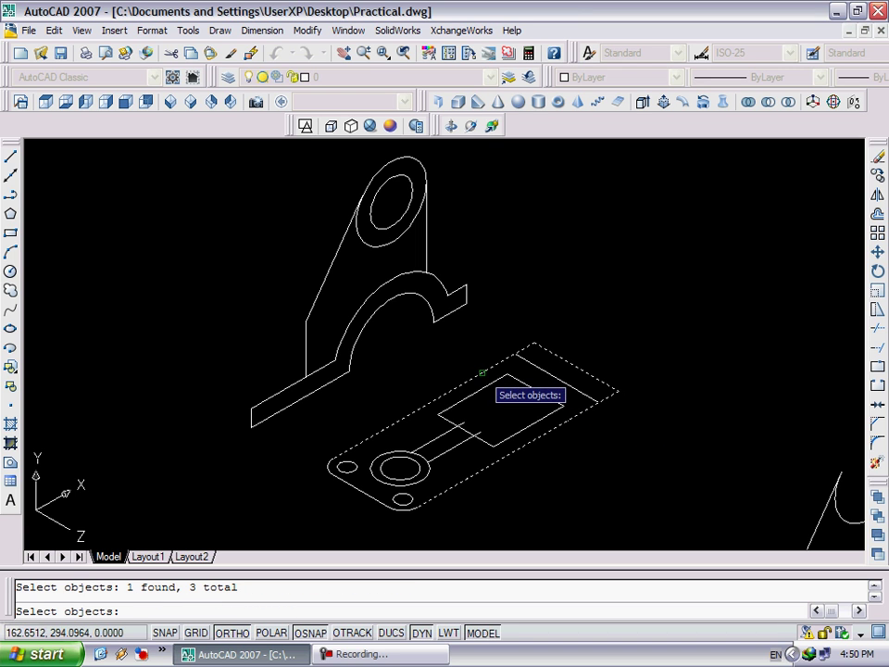
left_click(335, 473)
left_click(361, 488)
left_click(406, 508)
key("Return")
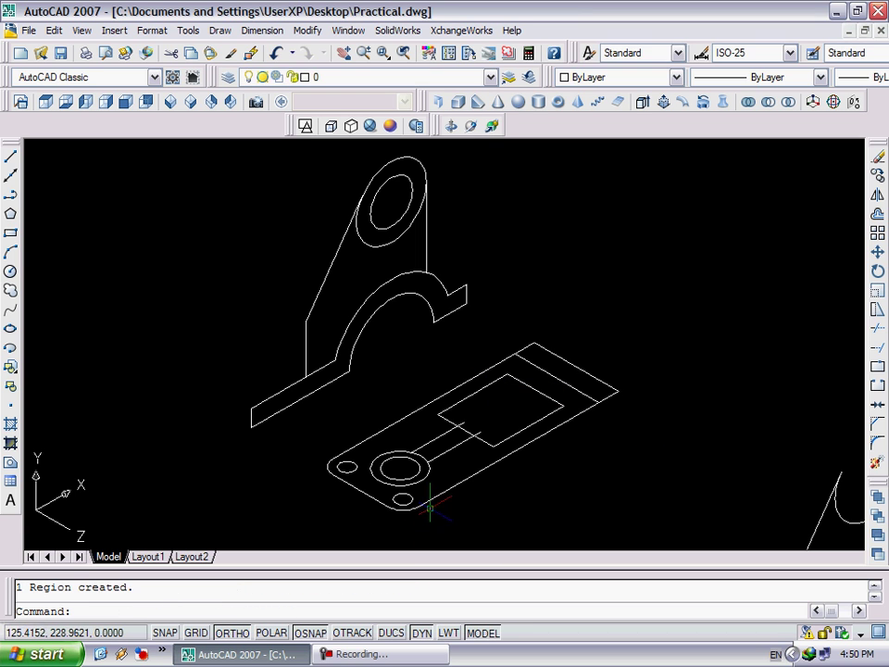
- Convert the arched L-shaped side profile's edges and arc into a region
left_click(220, 30)
left_click(242, 455)
left_click(297, 403)
left_click(328, 375)
left_click(252, 415)
left_click(347, 363)
left_click(348, 326)
left_click(496, 268)
left_click(429, 325)
key("Return")
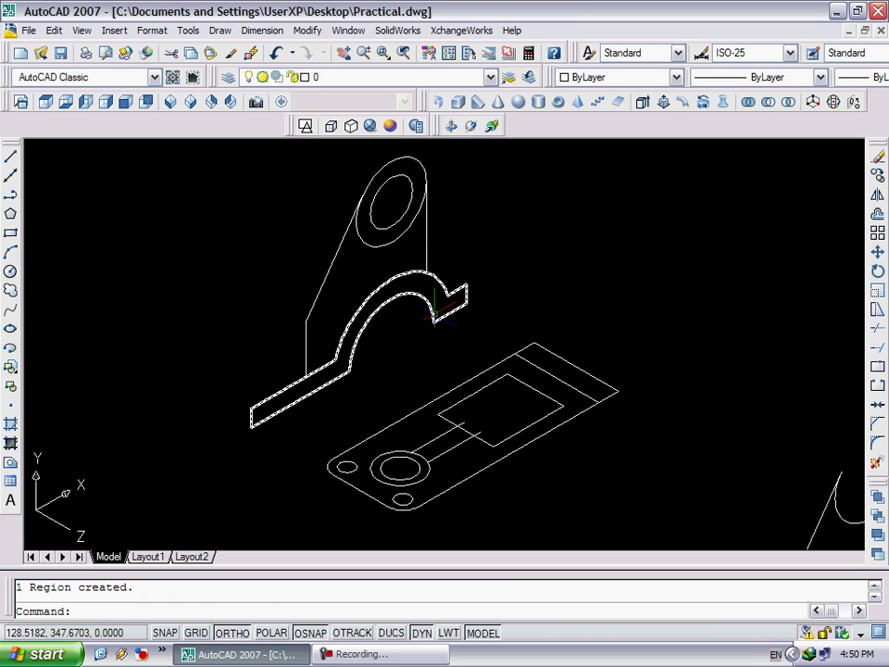
- Extrude the arched profile region into a long saddle-shaped solid
left_click(642, 102)
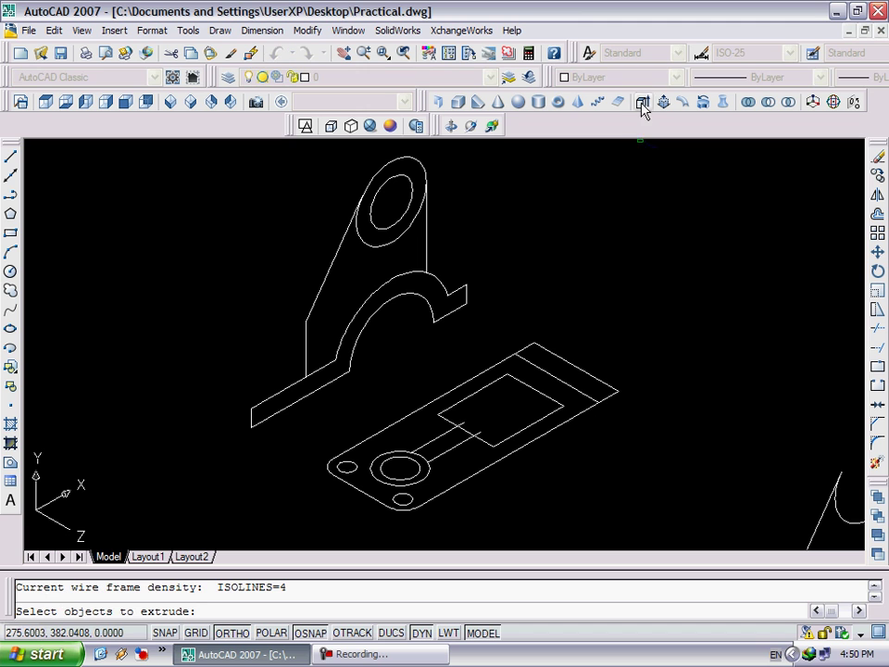
left_click(454, 311)
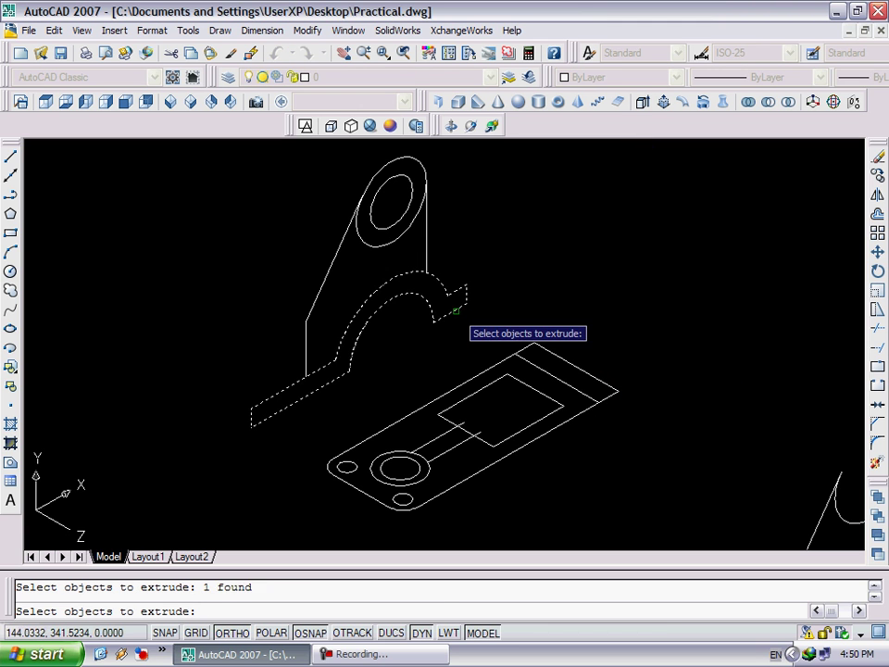
key("Return")
left_click(631, 380)
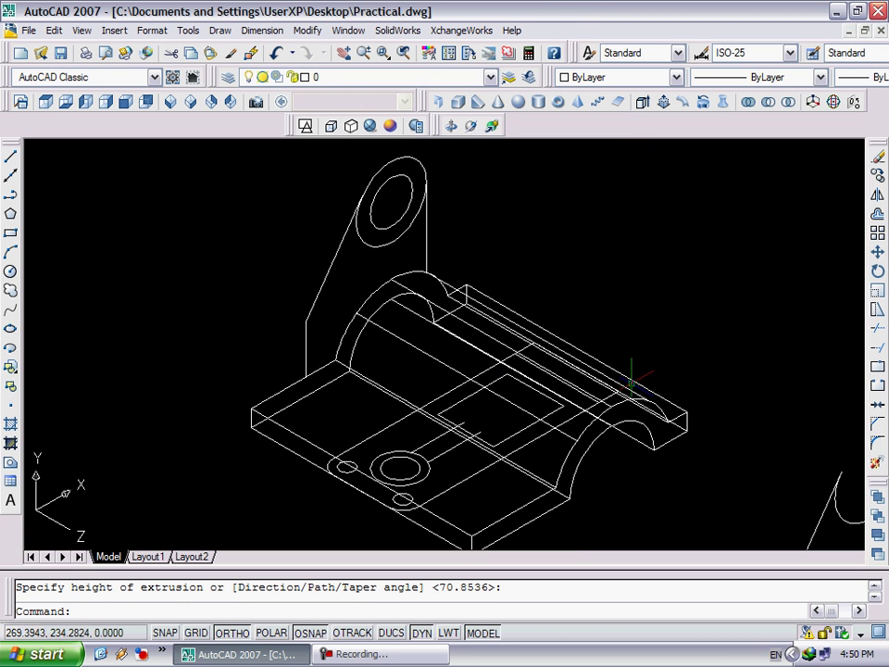
- Extrude the plate outline region upward into a tall rectangular block
right_click(478, 480)
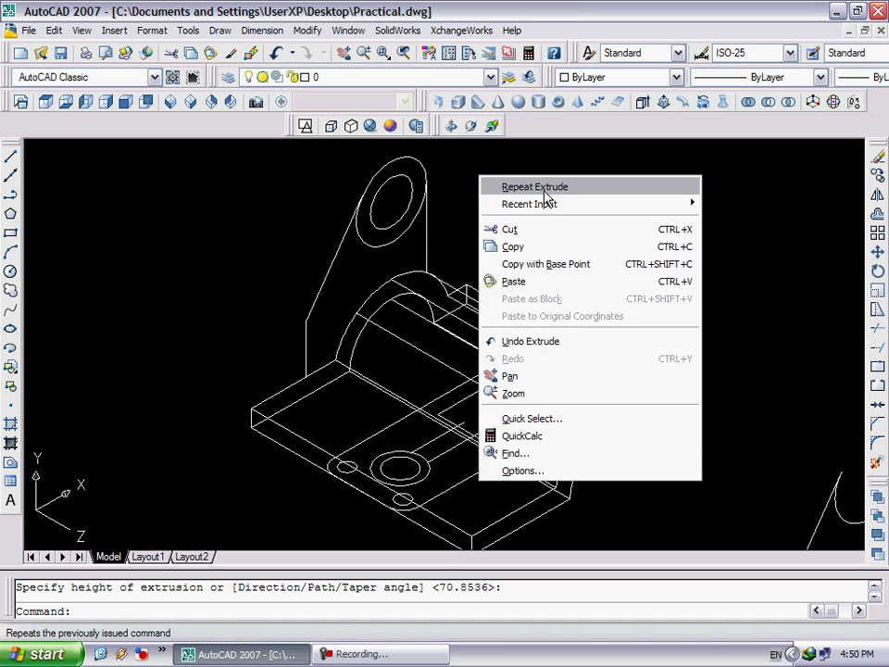
left_click(544, 188)
left_click(464, 478)
key("Return")
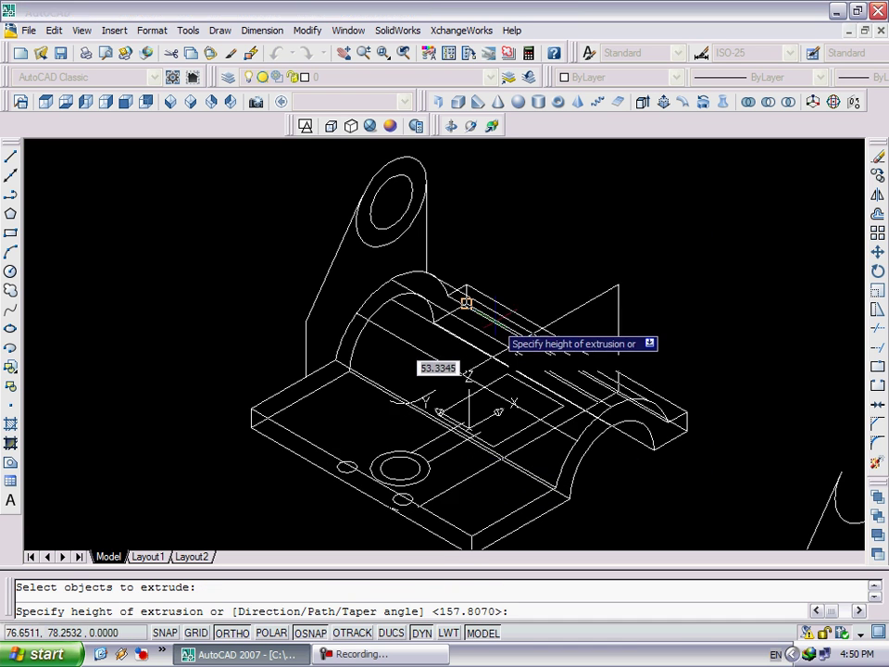
left_click(556, 306)
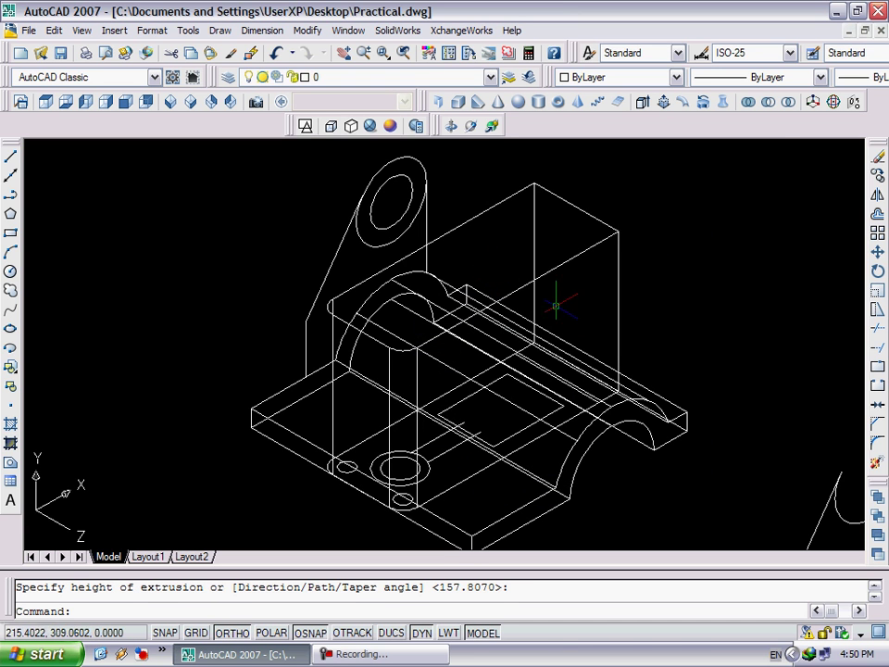
- Intersect the saddle solid with the tall block, keeping only their shared volume
left_click(786, 103)
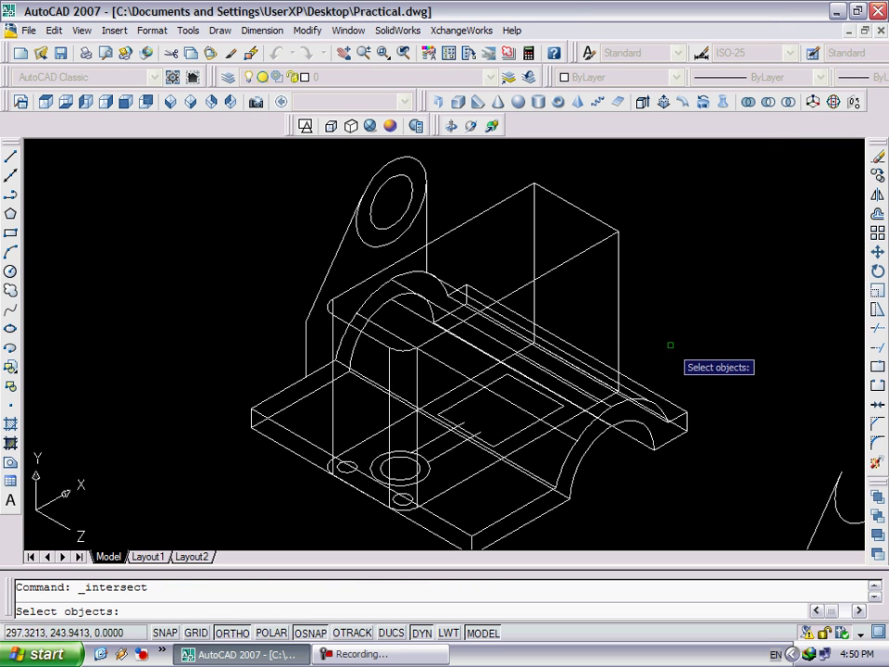
left_click_drag(671, 344, 590, 431)
key("Return")
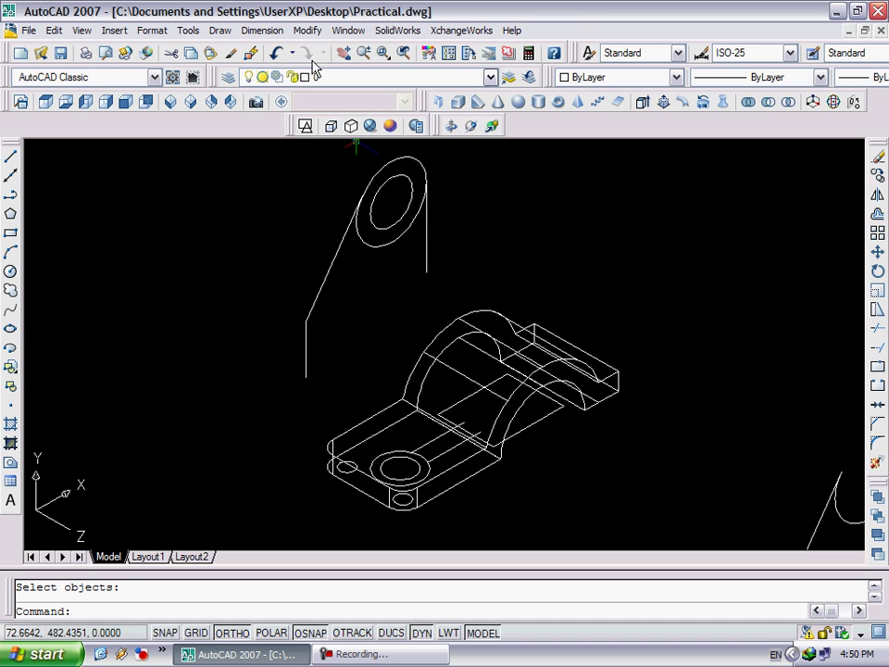
- Turn the middle rectangle's edges into a region
left_click(219, 31)
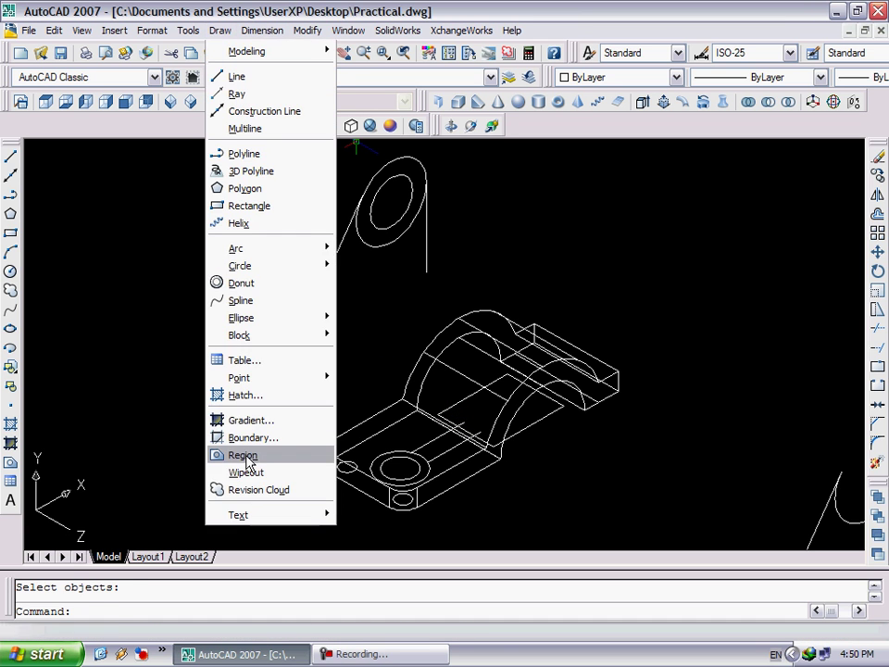
left_click(243, 454)
left_click(539, 419)
left_click(469, 405)
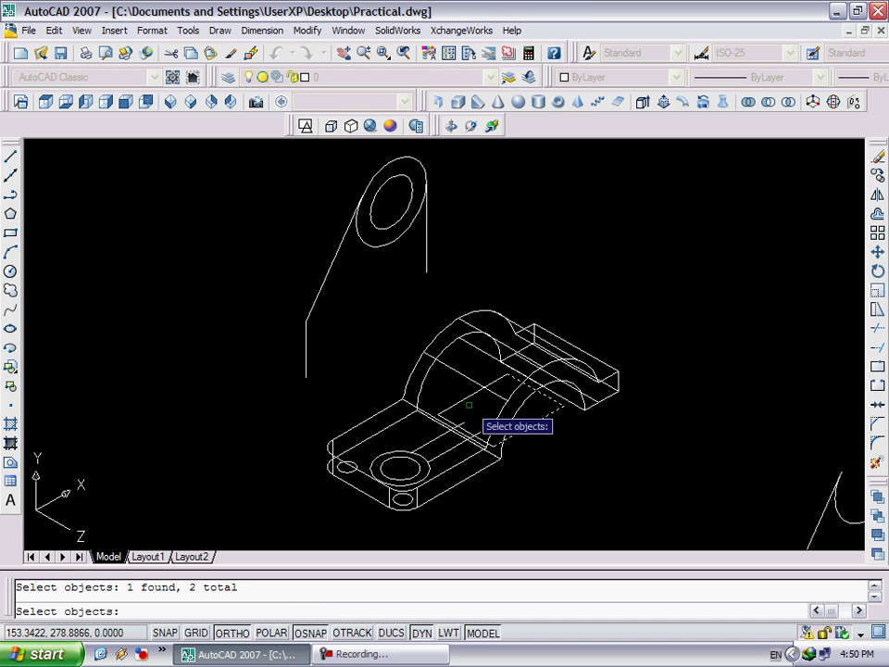
key("Return")
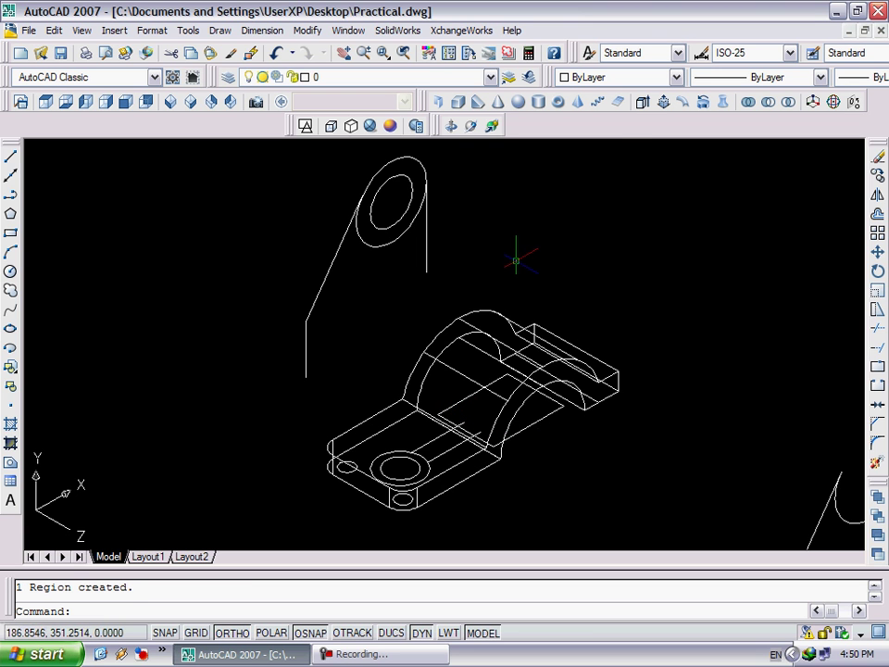
- Extrude the outer and inner top circles into long cylinders
left_click(642, 103)
left_click(428, 234)
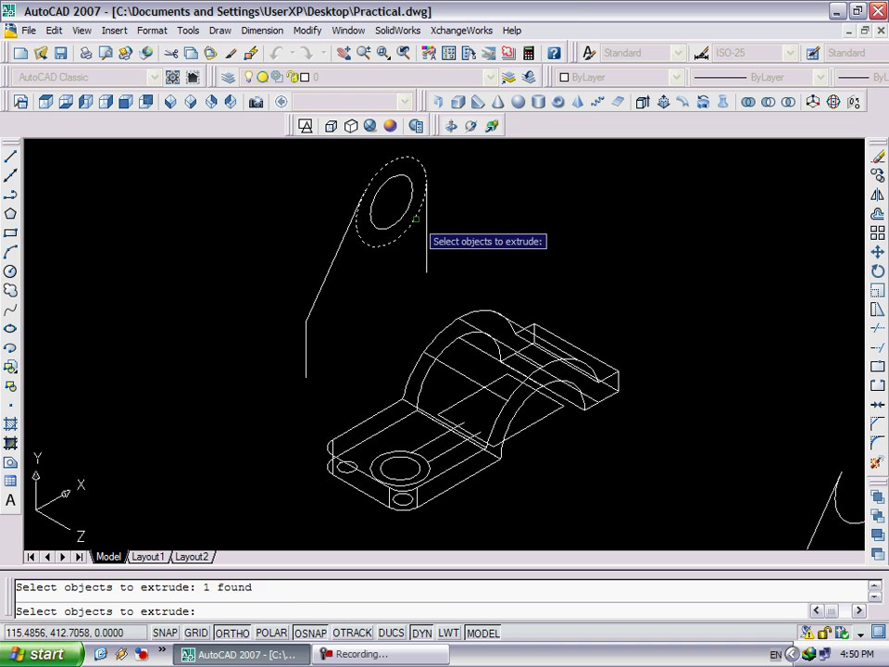
key("Return")
left_click(765, 319)
right_click(411, 212)
left_click(422, 223)
left_click(419, 211)
key("Return")
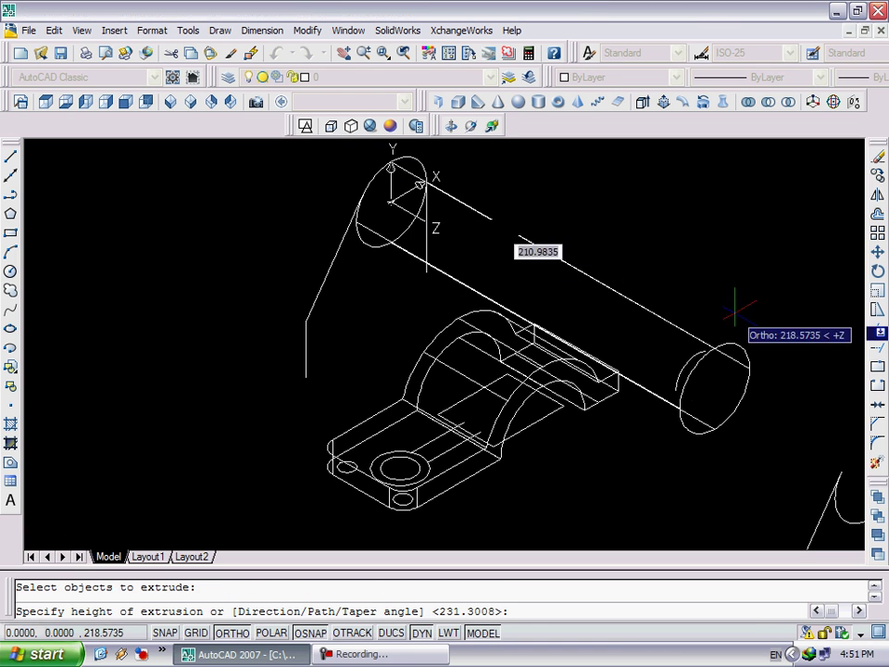
left_click(756, 320)
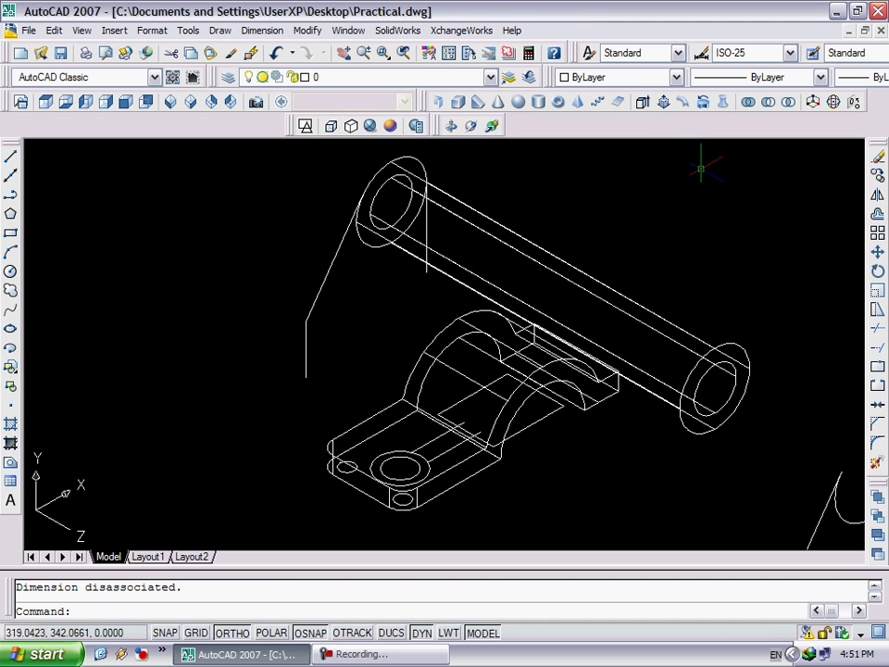
- Extrude the middle rectangle region upward into a tall upright box
left_click(646, 106)
left_click(530, 421)
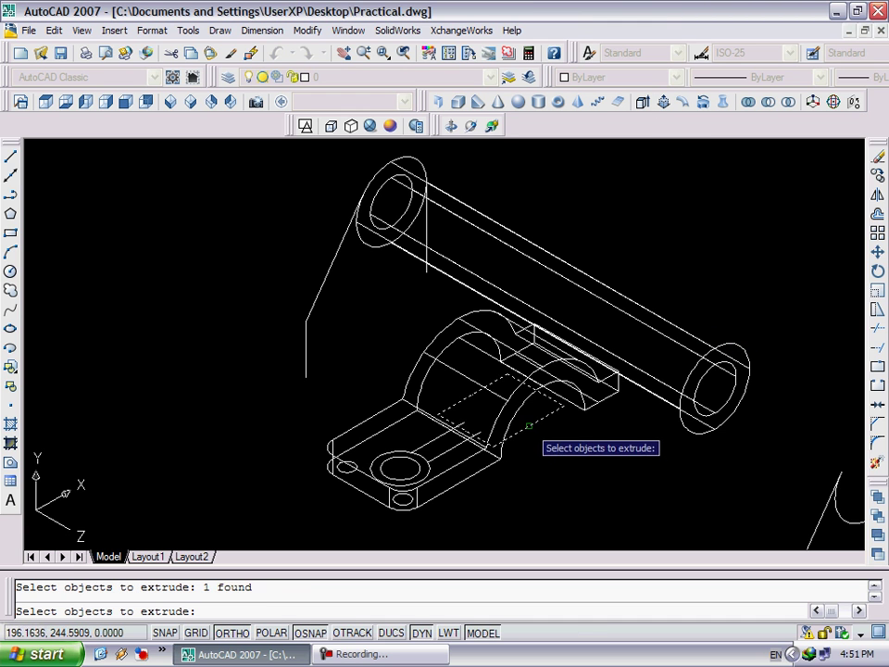
key("Return")
left_click(639, 199)
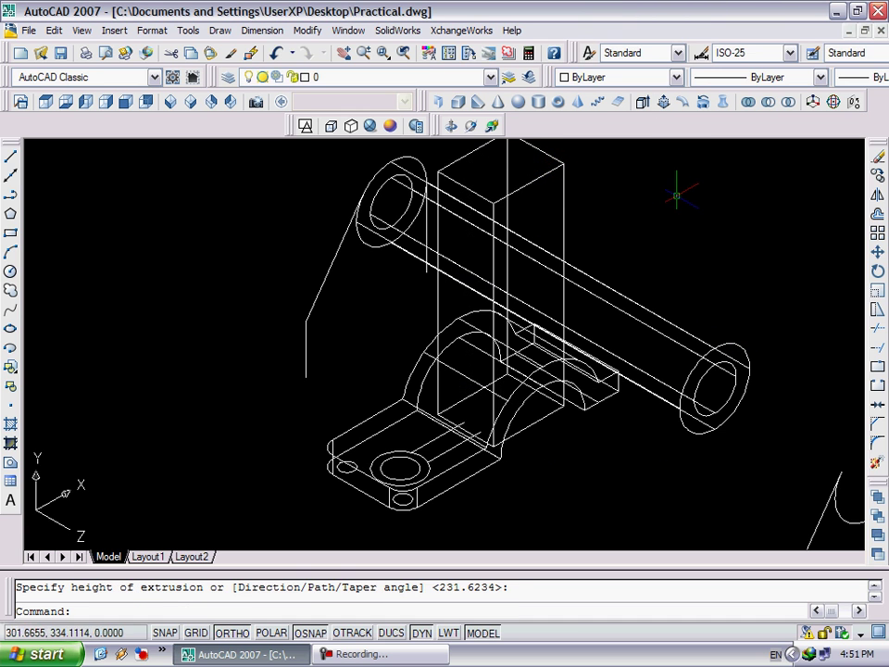
left_click(788, 102)
- Intersect the outer cylinder with the tall box to leave a short cylindrical hub
left_click(590, 289)
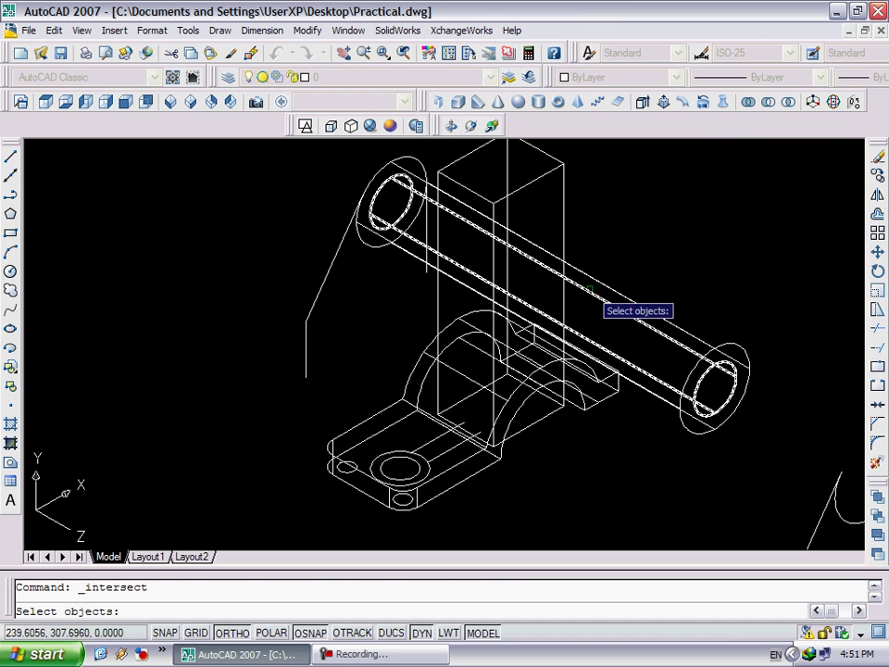
left_click(563, 215)
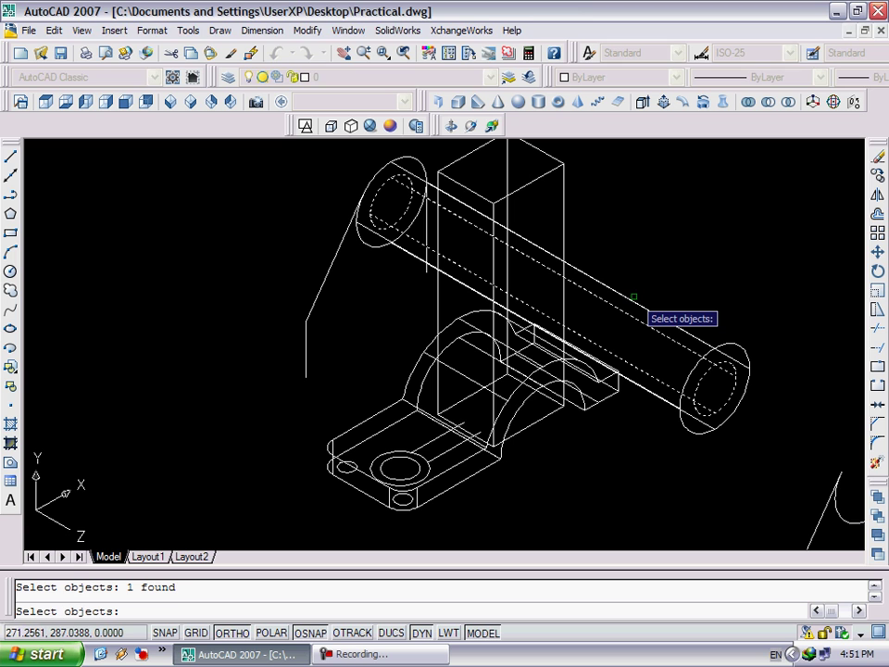
key("Escape")
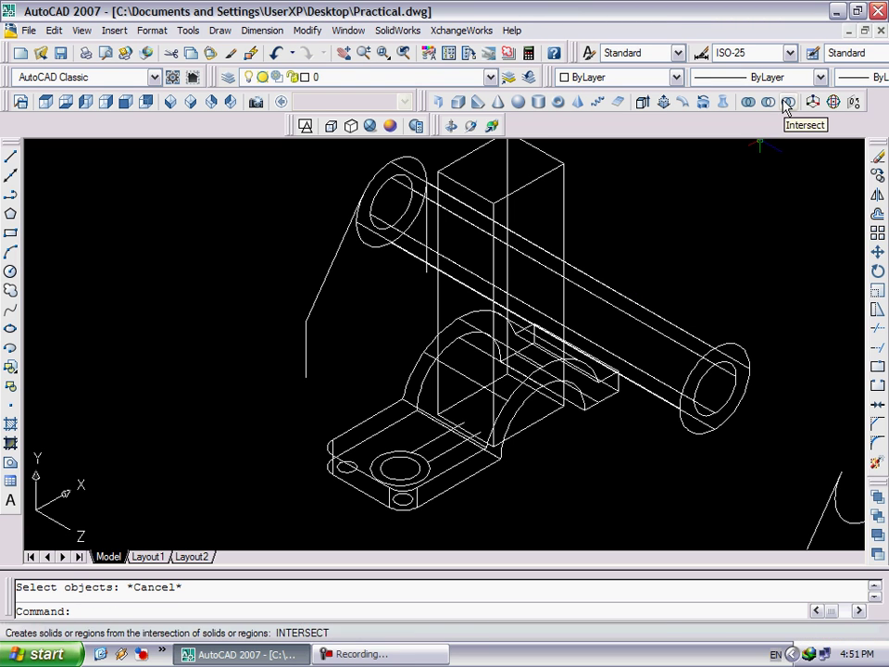
left_click(788, 101)
left_click(742, 349)
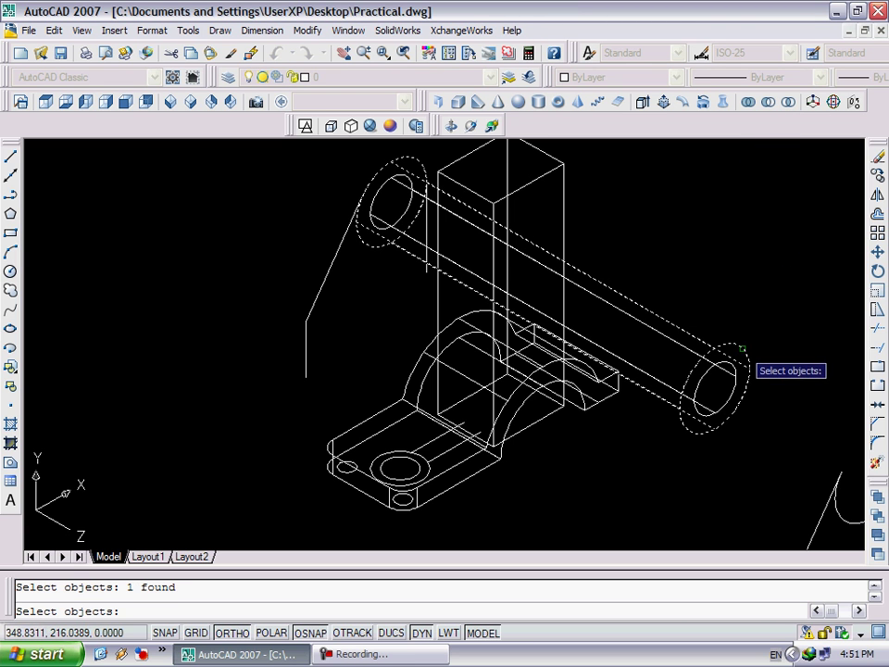
left_click(565, 178)
key("Return")
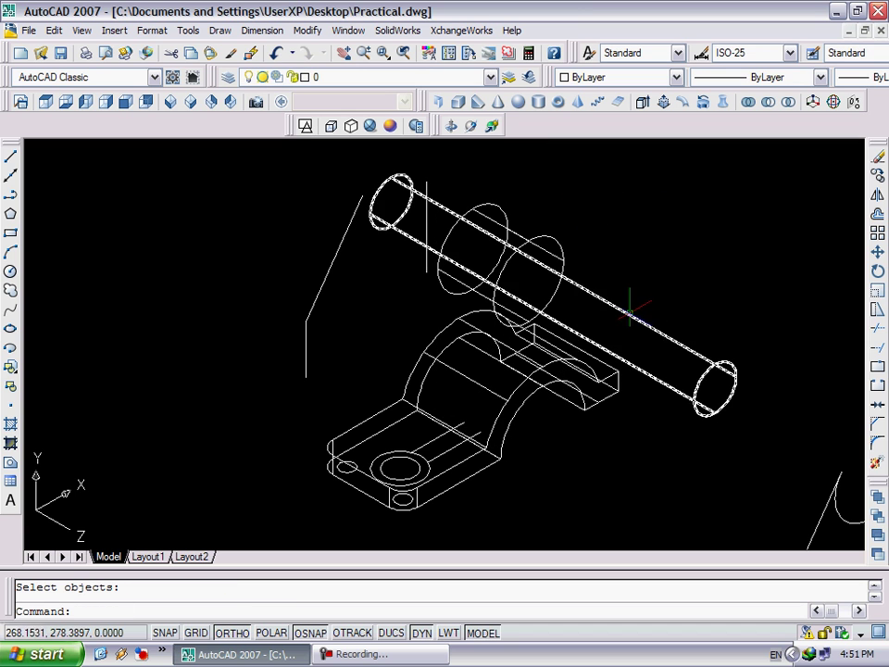
- Subtract the long inner cylinder from the short hub to bore it
left_click(768, 104)
left_click(551, 235)
left_click(551, 227)
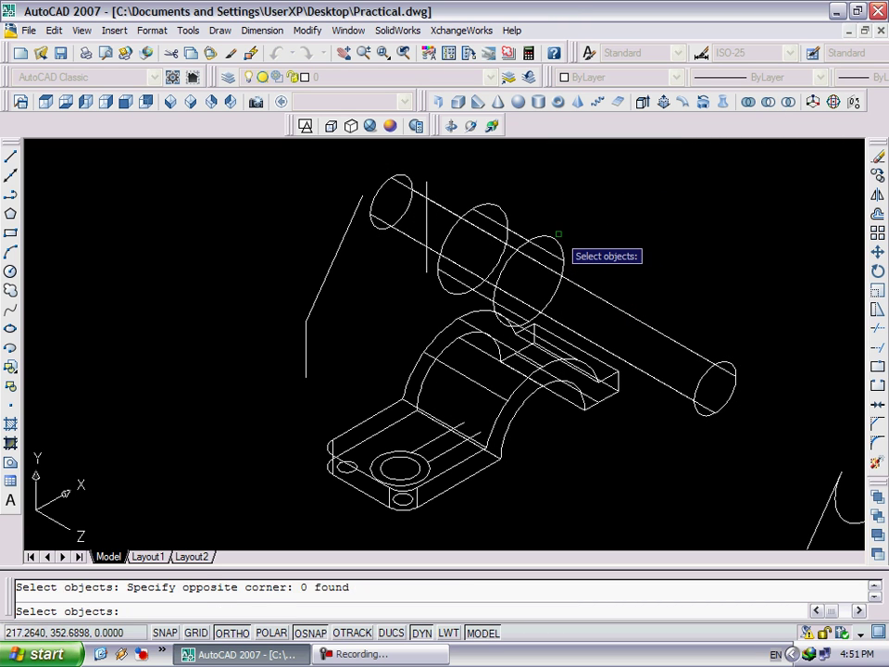
left_click(565, 255)
key("Return")
left_click(616, 298)
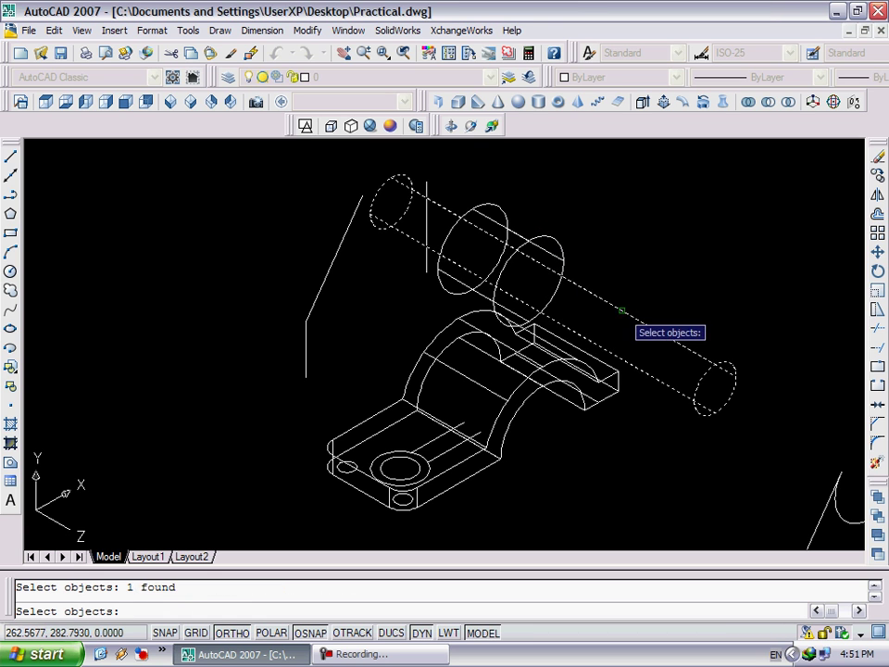
key("Return")
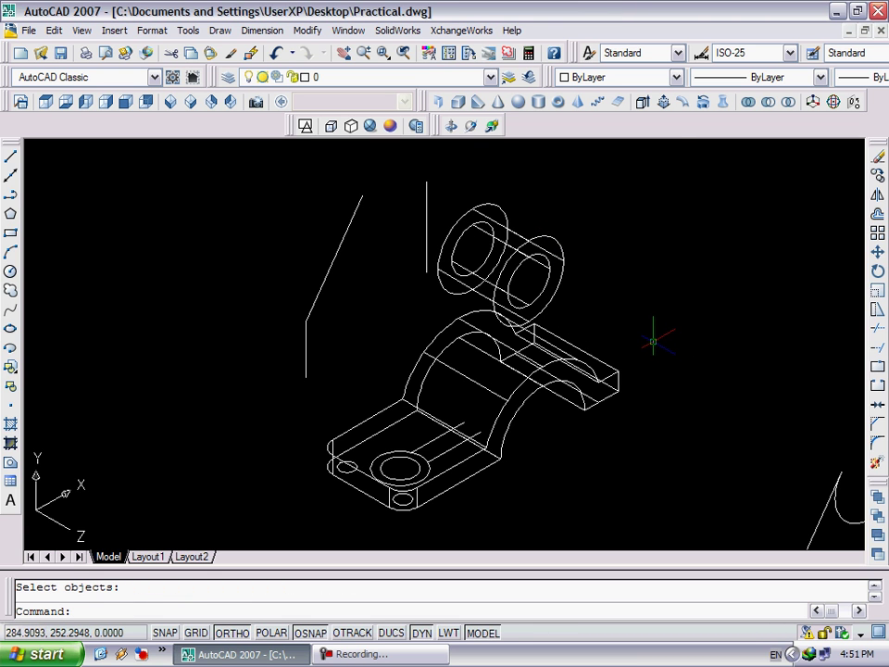
- Extrude the front hole circle, then undo the too-short cylinder
left_click(643, 102)
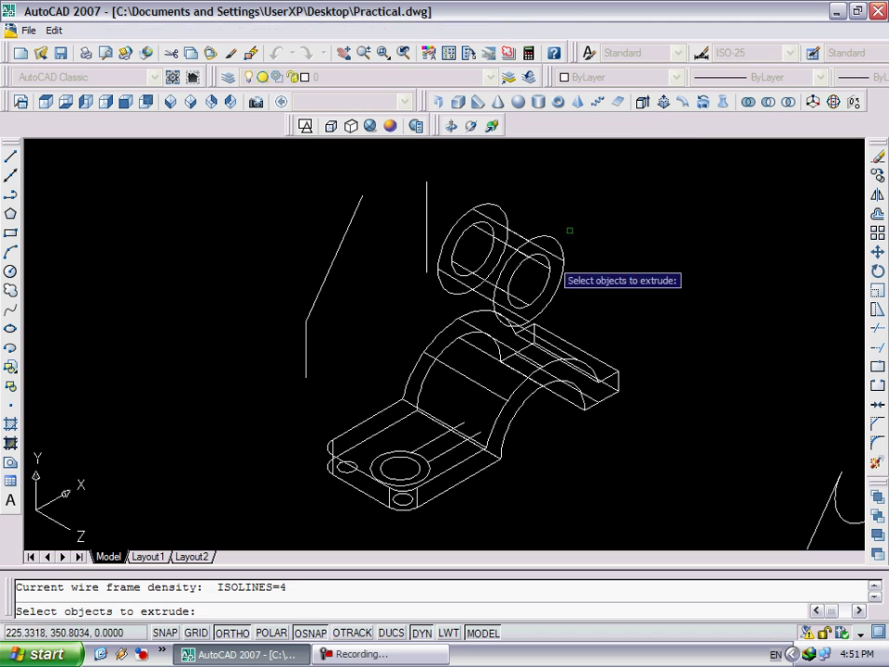
left_click(403, 500)
key("Return")
left_click(402, 397)
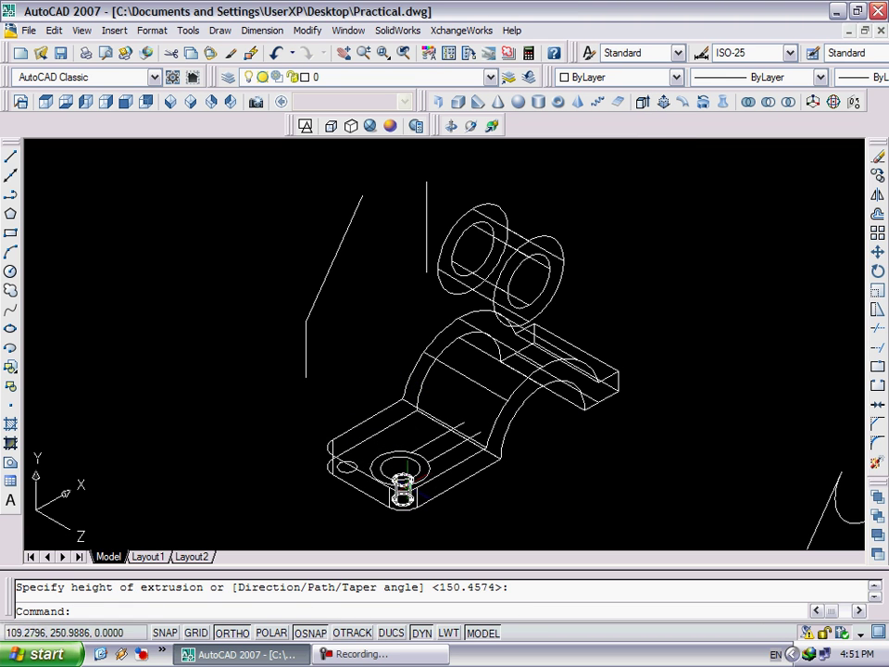
key("ctrl+z")
- Extrude the front and left hole circles into two tall cylinders
left_click(642, 102)
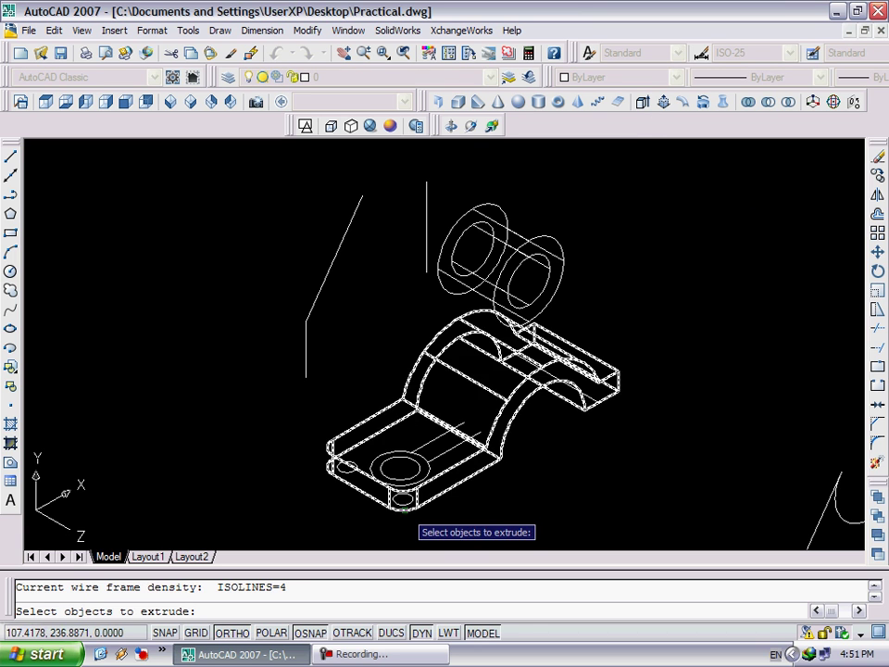
left_click(402, 500)
key("Return")
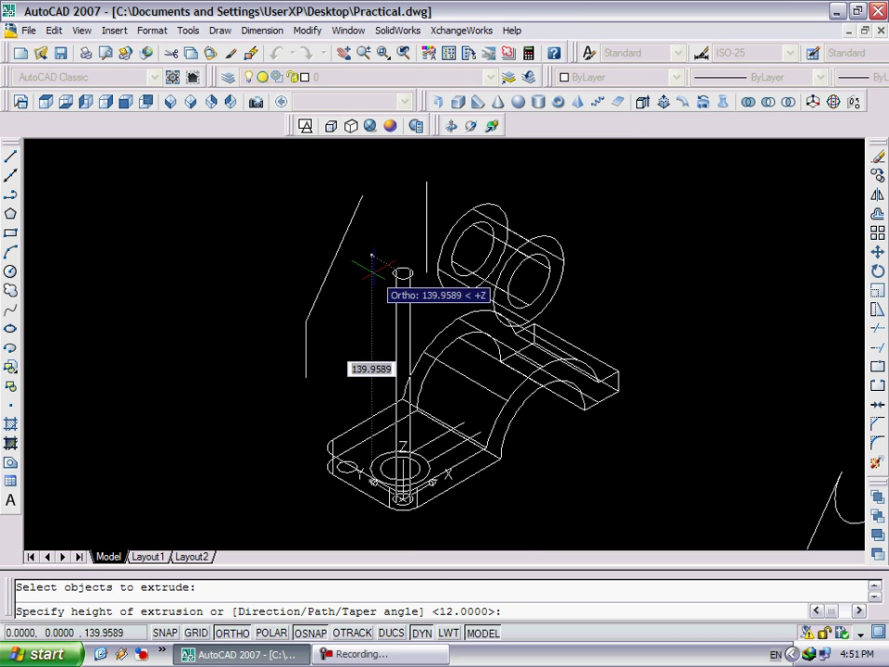
left_click(371, 266)
key("Return")
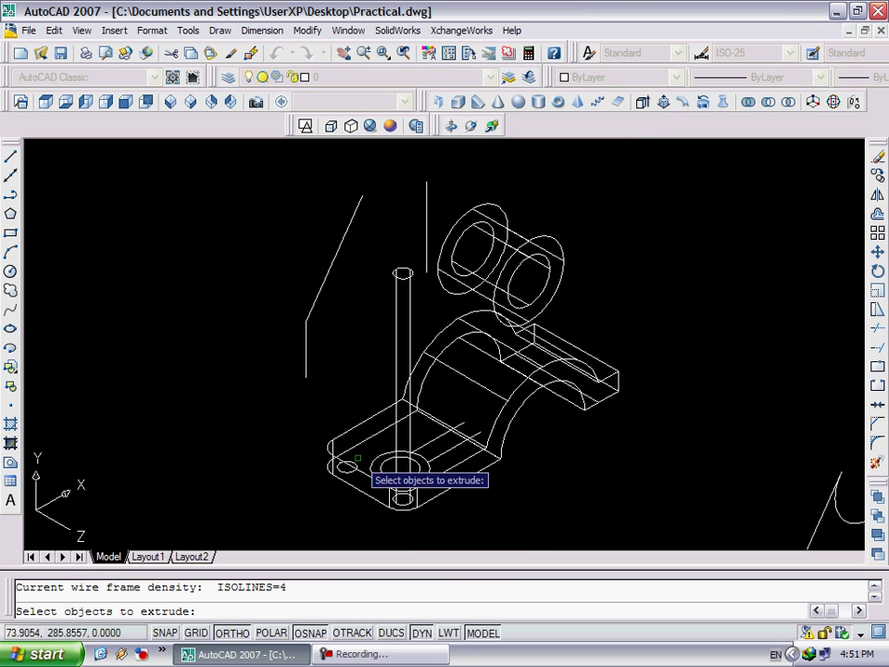
left_click(351, 463)
key("Return")
left_click(347, 271)
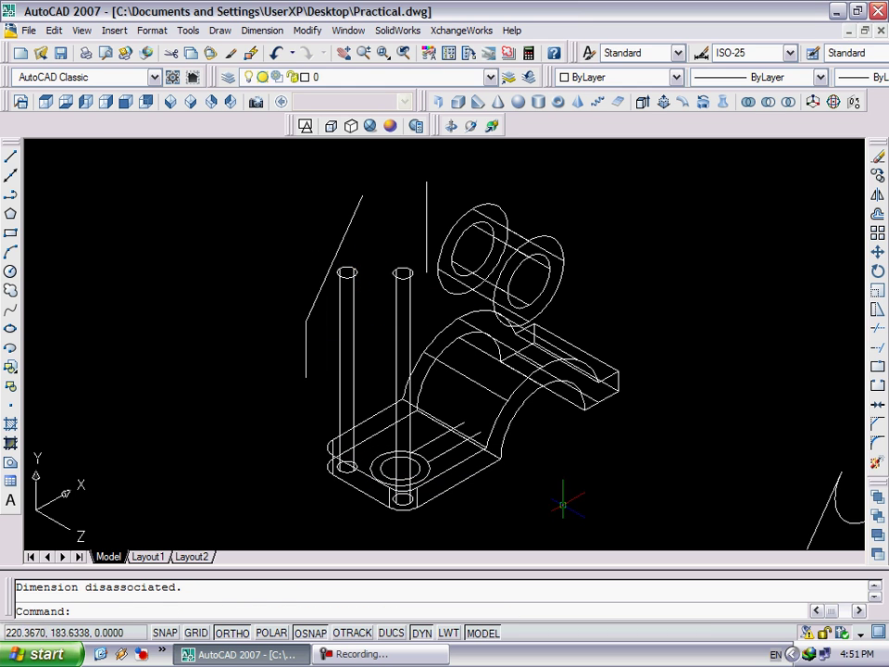
key("Return")
- Subtract both tall cylinders from the bracket body to cut the bolt holes
left_click(770, 104)
left_click(472, 363)
key("Return")
left_click(402, 412)
left_click(347, 379)
key("Return")
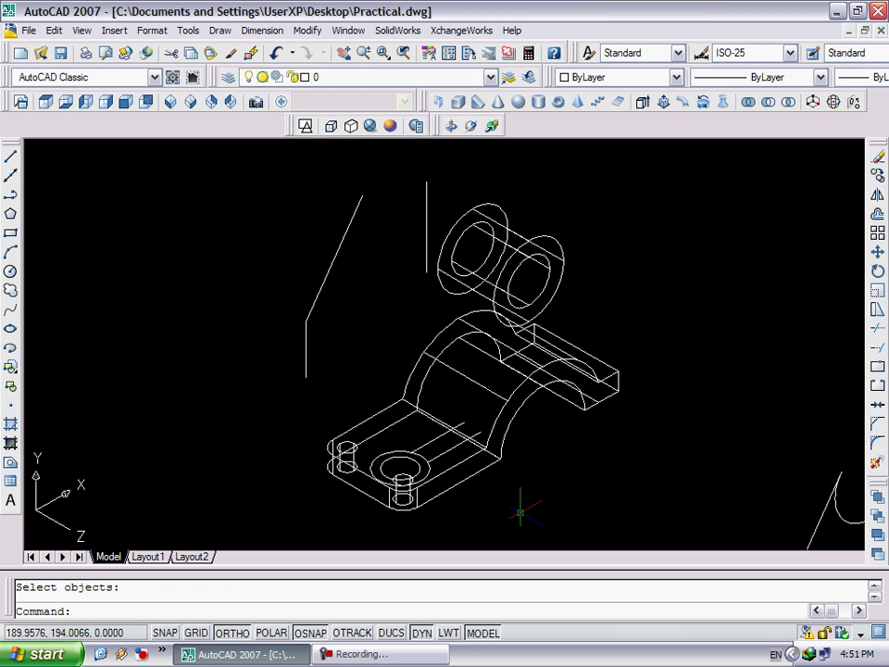
middle_click_drag(519, 508, 419, 458, "shift")
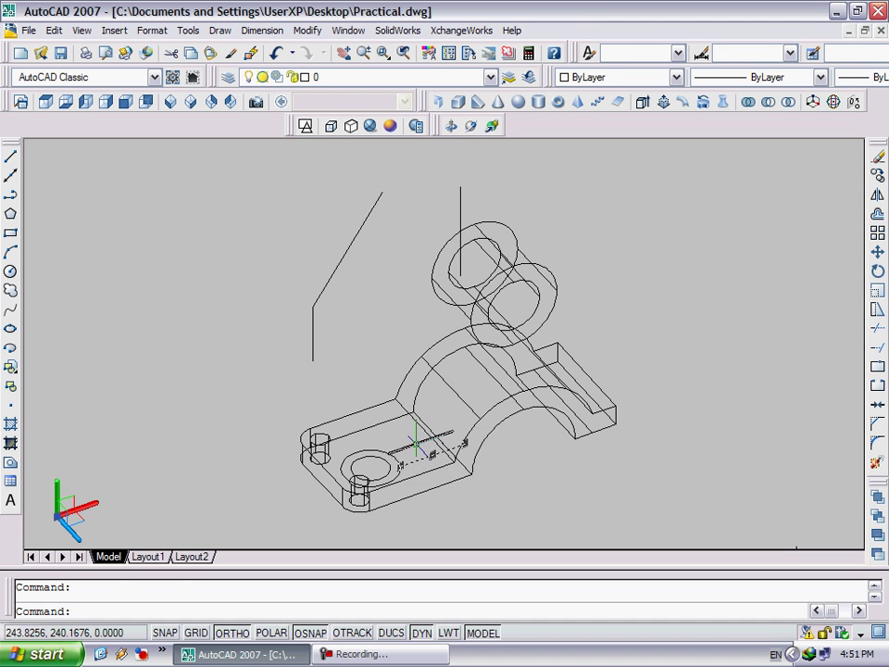
- Erase the two loose construction lines and return to the 3D Wireframe visual style
key("Delete")
middle_click_drag(395, 295, 422, 239, "shift")
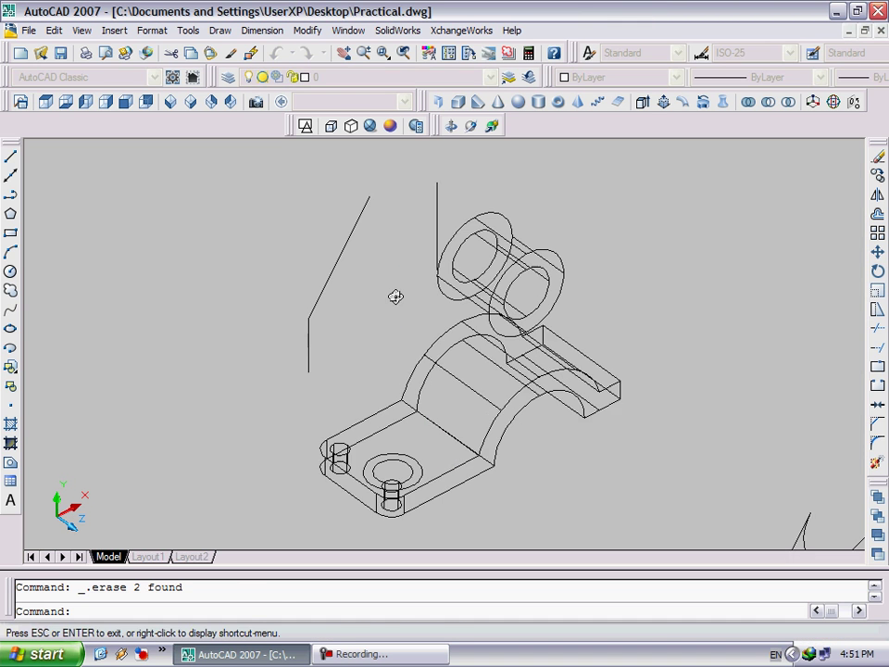
left_click(374, 223)
left_click(252, 353)
key("Delete")
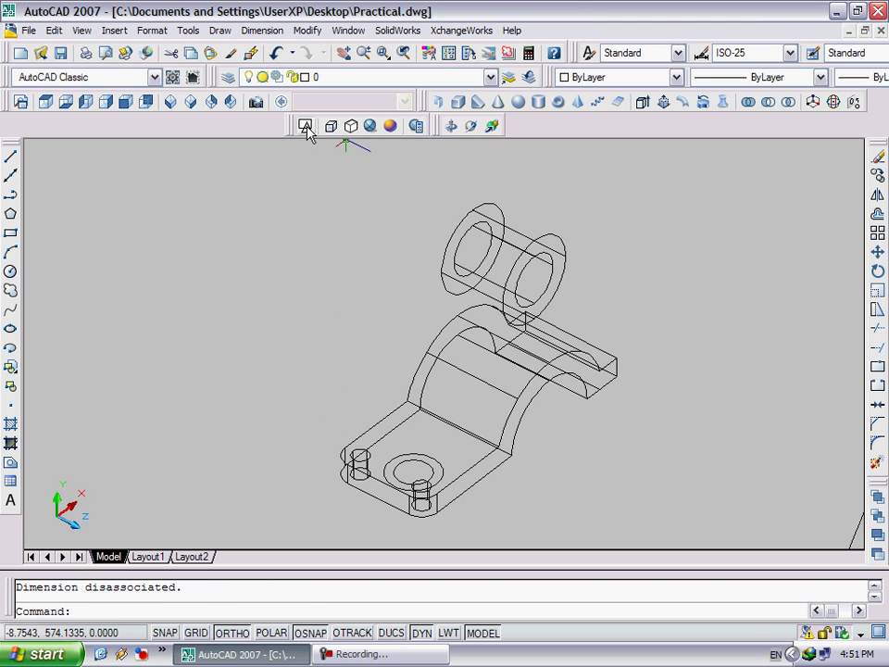
left_click(306, 128)
mouse_move(626, 406)
middle_mouse_down("shift")
mouse_move(576, 409)
mouse_move(595, 416)
middle_mouse_up("shift")
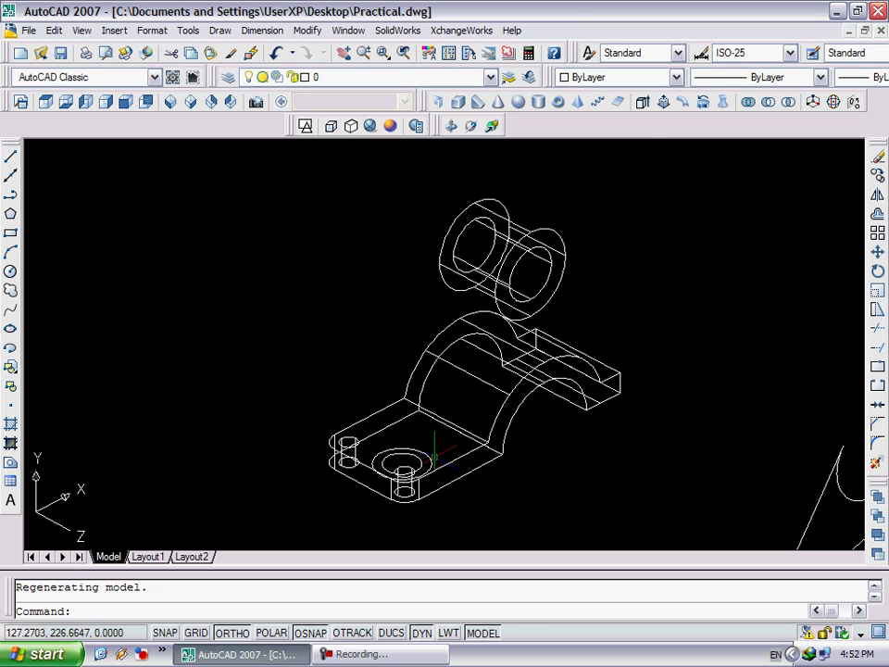
- Extrude the circle around the large hole 52 high to form the boss
left_click(642, 102)
left_click(428, 453)
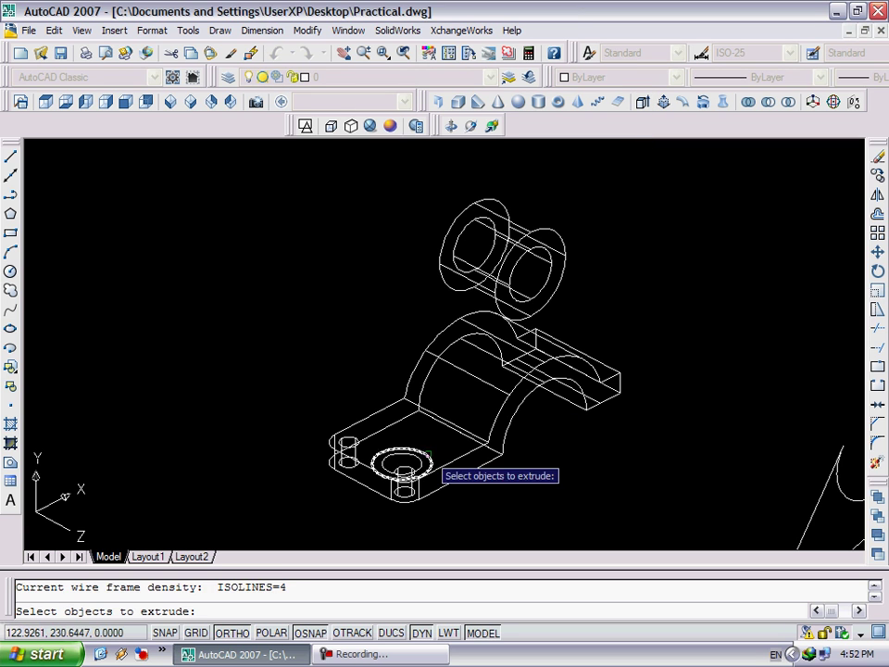
key("Return")
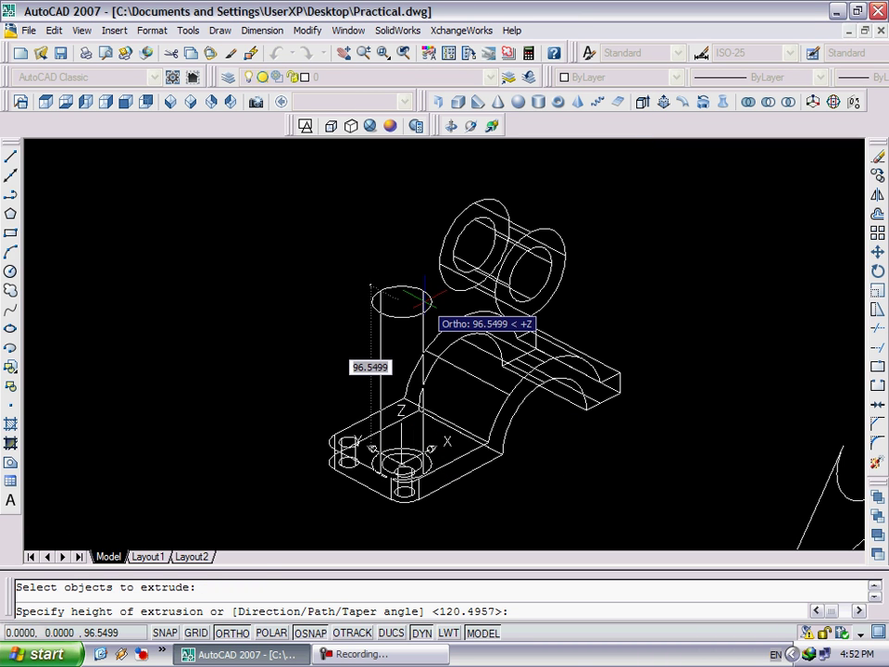
type("52")
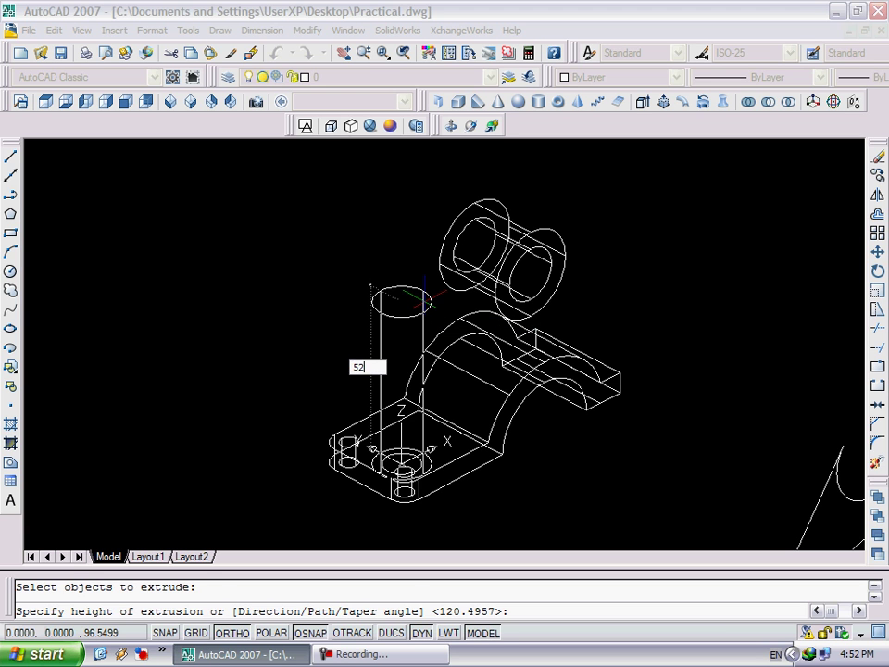
key("Return")
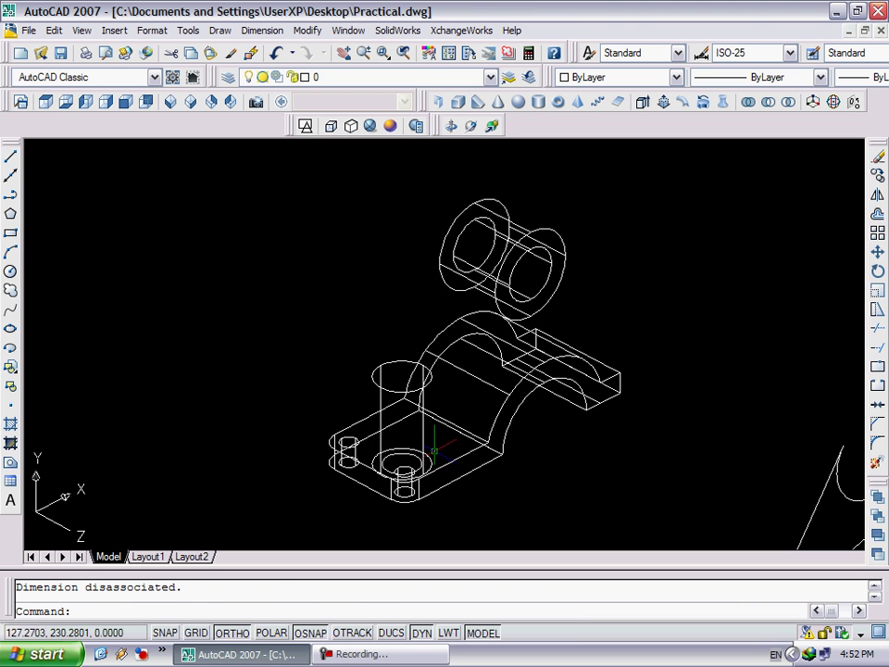
- Extrude the inner hole circle into a tall cylinder and subtract it to hollow the boss
key("Return")
left_click(398, 472)
key("Return")
left_click(403, 248)
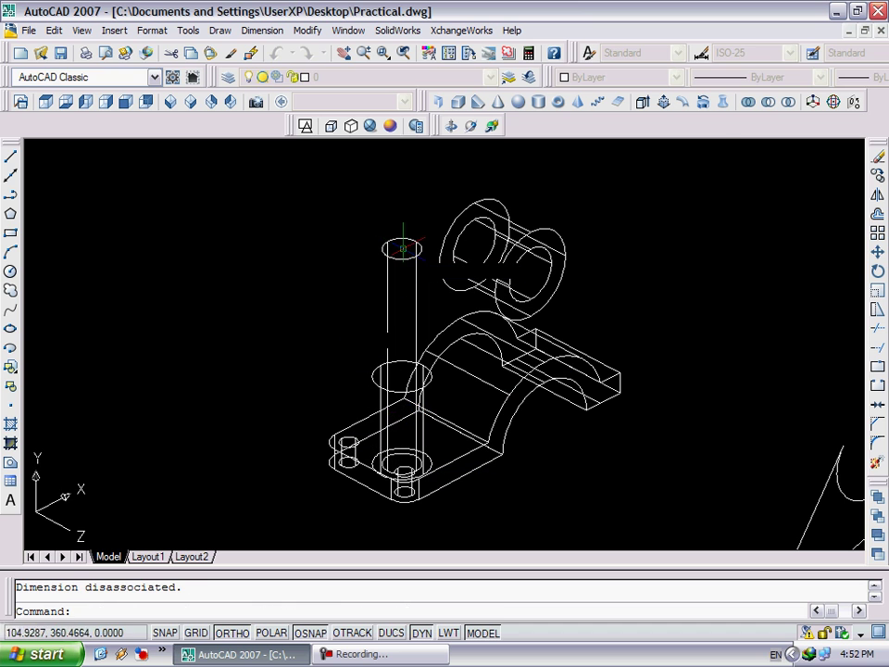
left_click(769, 103)
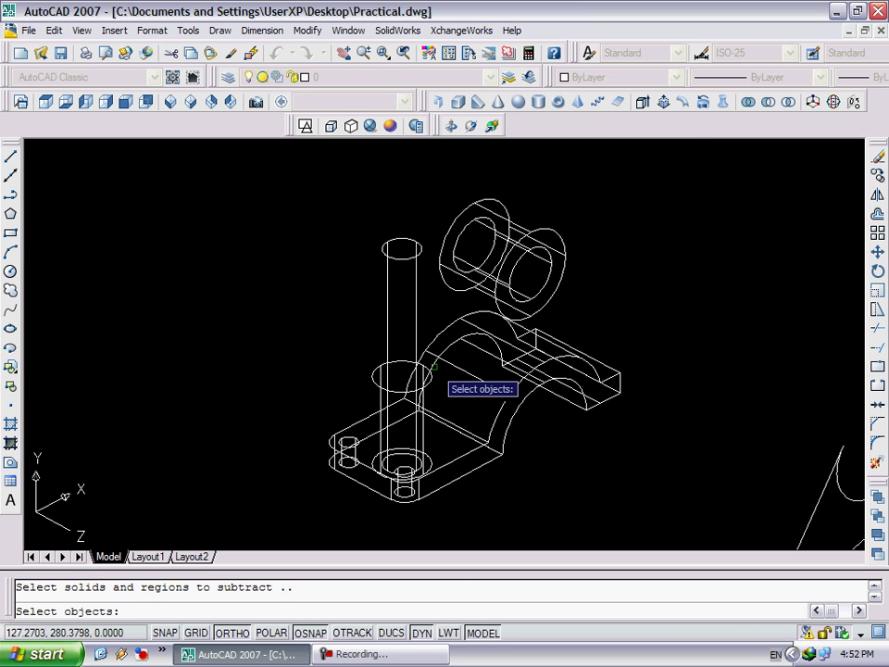
key("Return")
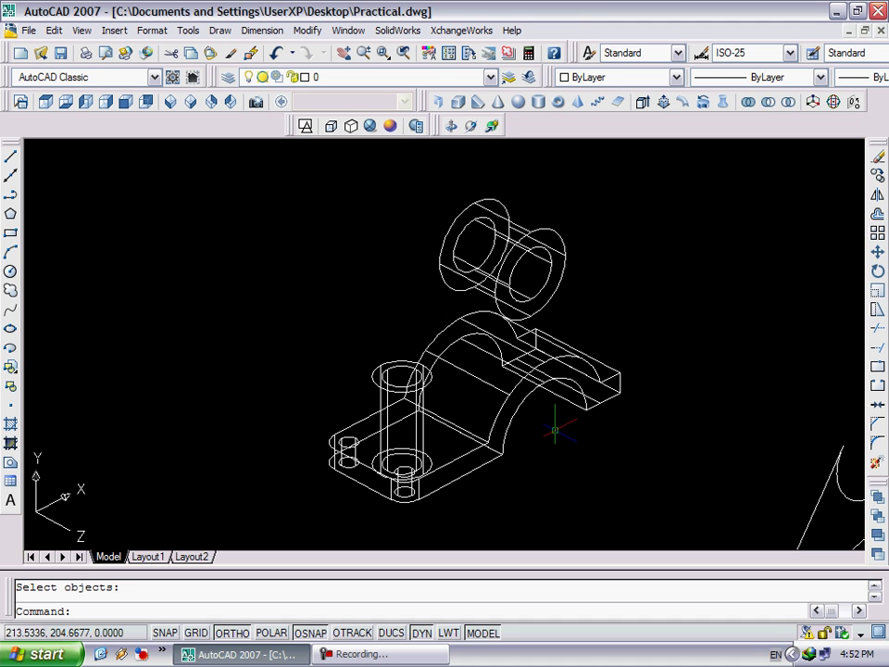
scroll(598, 428, "up", 2)
middle_click_drag(669, 441, 536, 372)
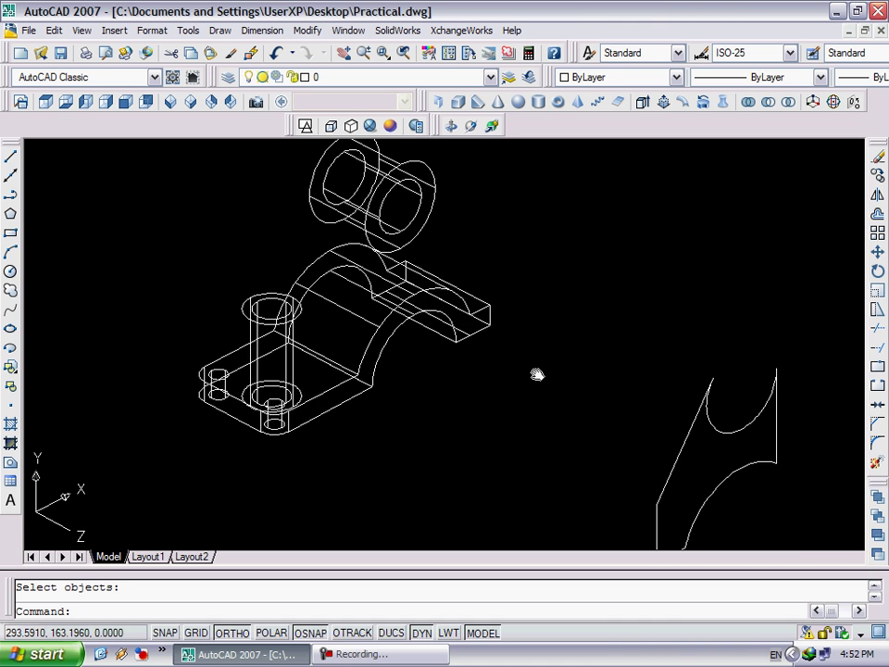
scroll(541, 407, "down", 3)
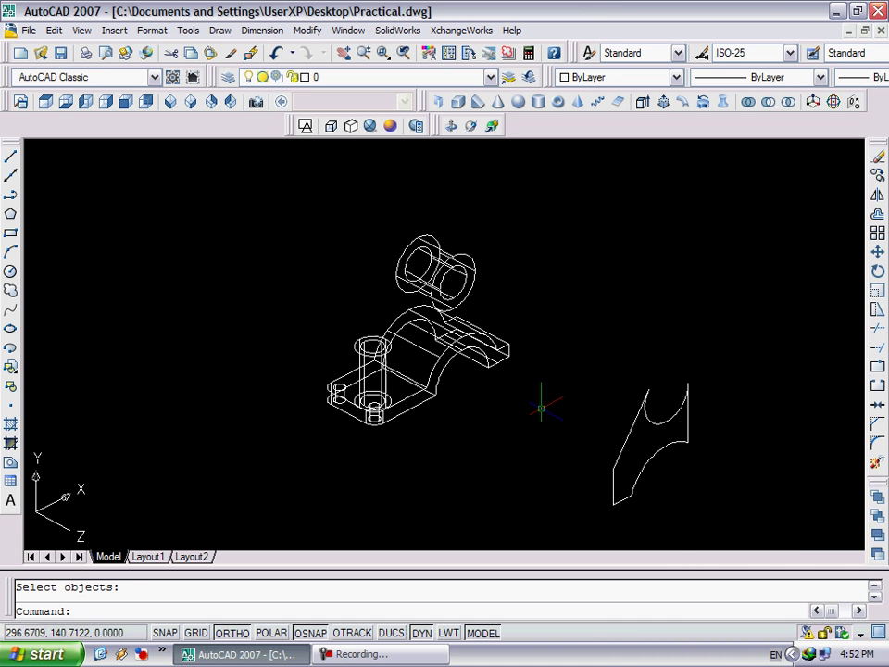
- Extrude the curved rib profile into a solid 12 thick
left_click(648, 105)
left_click(631, 435)
key("Return")
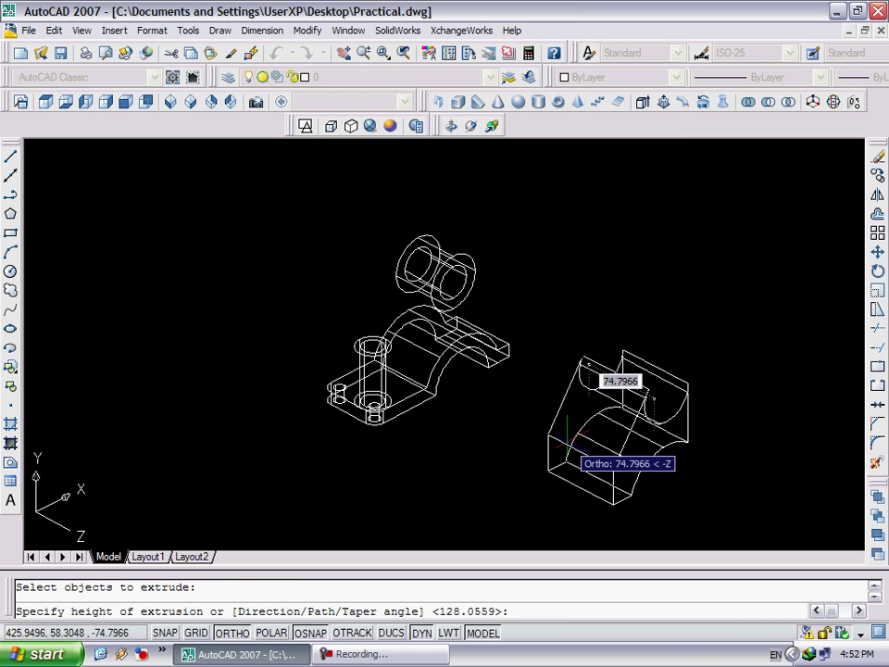
type("12")
key("Return")
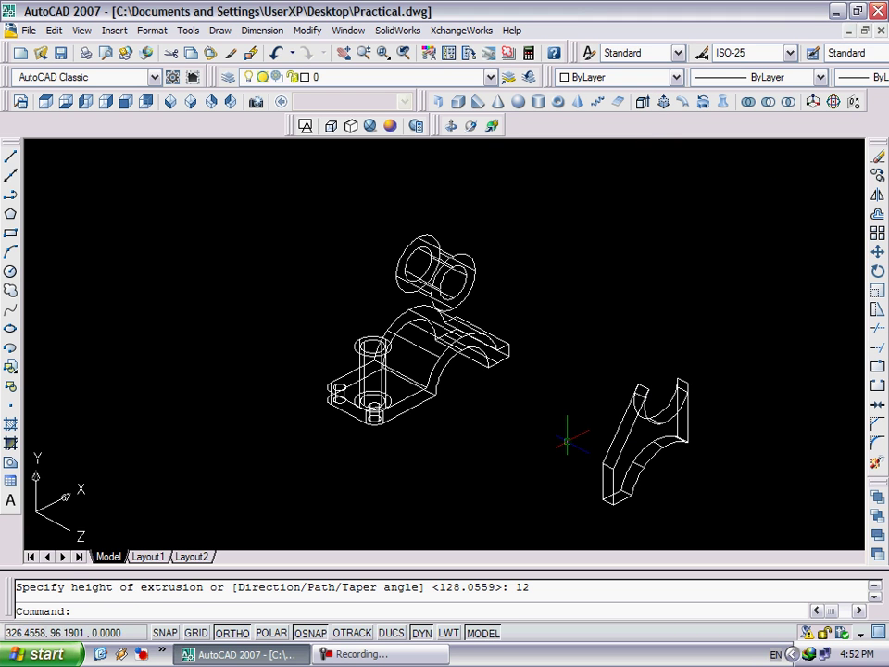
scroll(533, 463, "up", 2)
- Start moving the extruded rib by selecting it with MOVE
type("m")
key("Return")
left_click(675, 515)
- Pick the rib's base point, zoom around the parts, then cancel the unfinished move
key("Return")
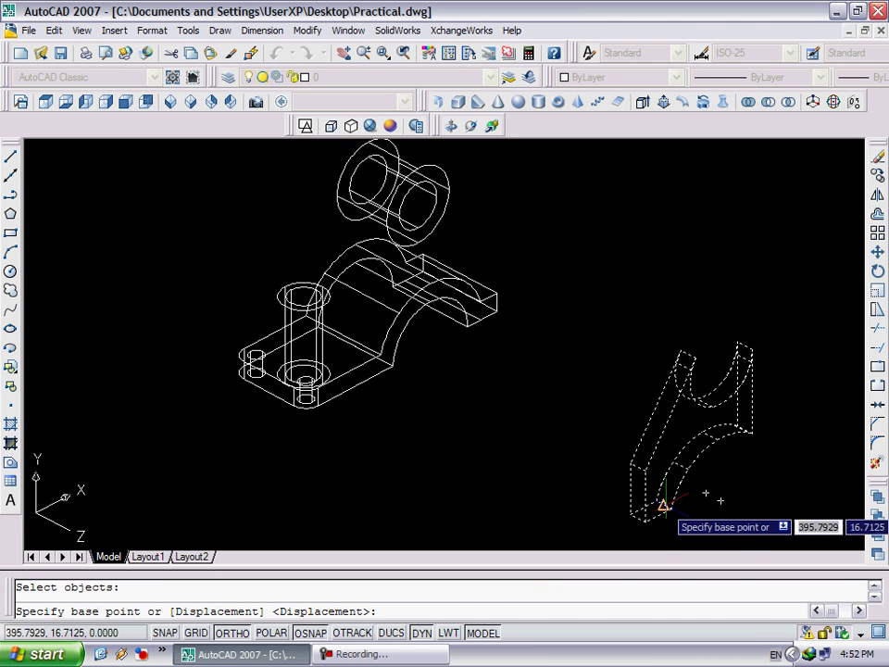
left_click(664, 505)
scroll(375, 389, "up", 1)
scroll(357, 414, "up", 1)
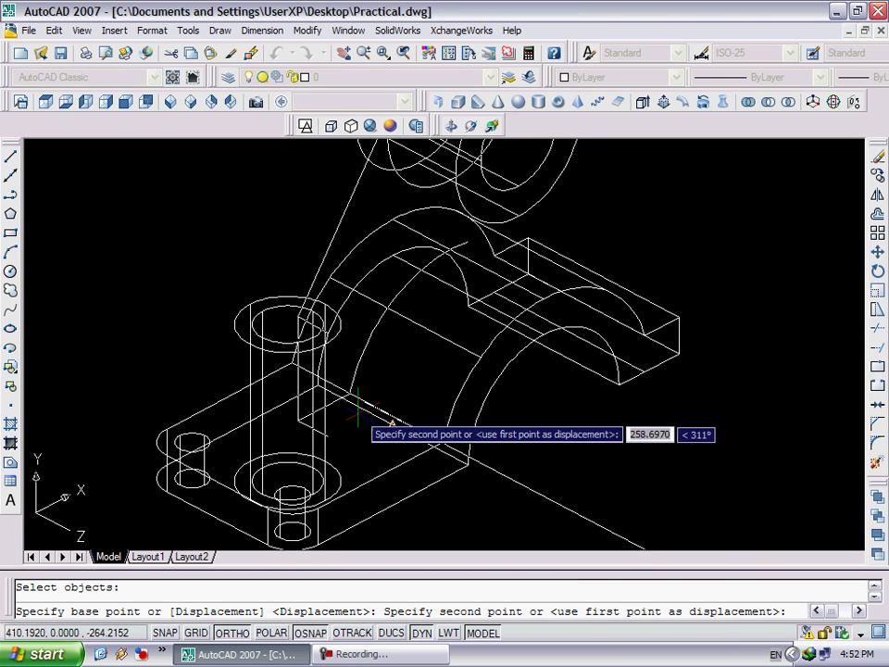
scroll(358, 414, "down", 1)
scroll(323, 417, "down", 3)
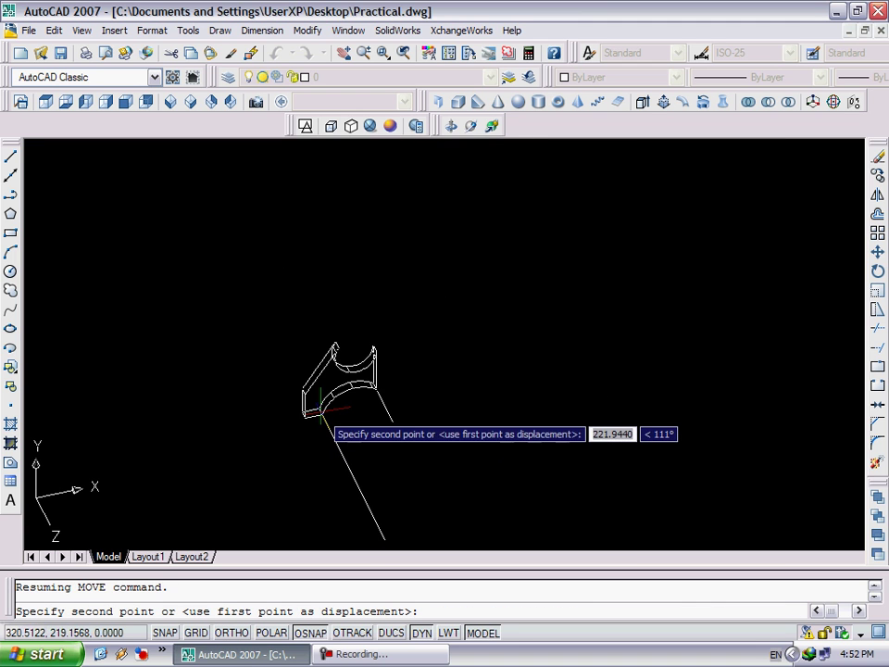
scroll(337, 418, "up", 1)
scroll(417, 463, "down", 2)
scroll(419, 500, "down", 2)
scroll(417, 495, "up", 2)
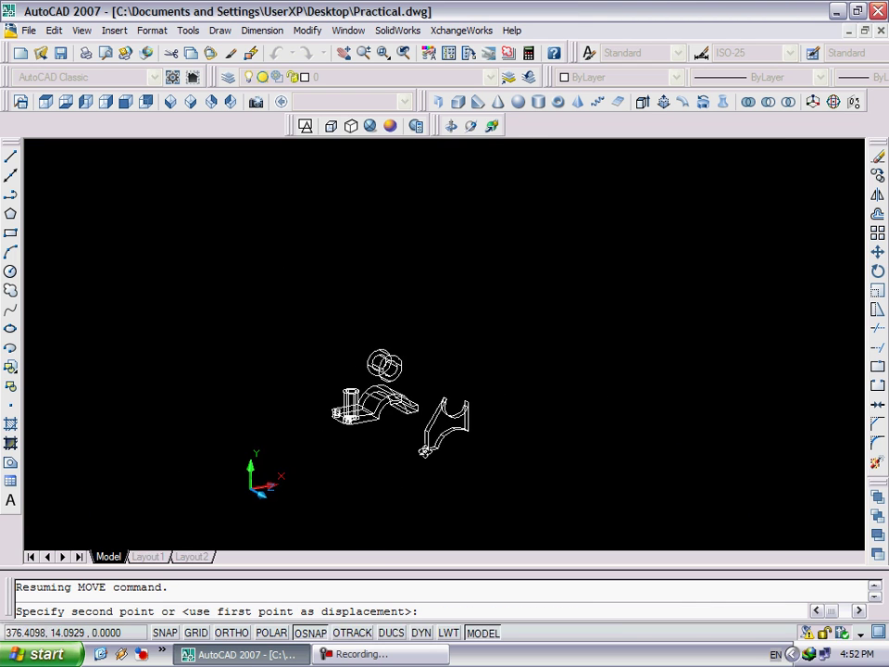
scroll(442, 416, "down", 2)
scroll(377, 396, "up", 2)
scroll(381, 387, "up", 1)
scroll(374, 364, "down", 1)
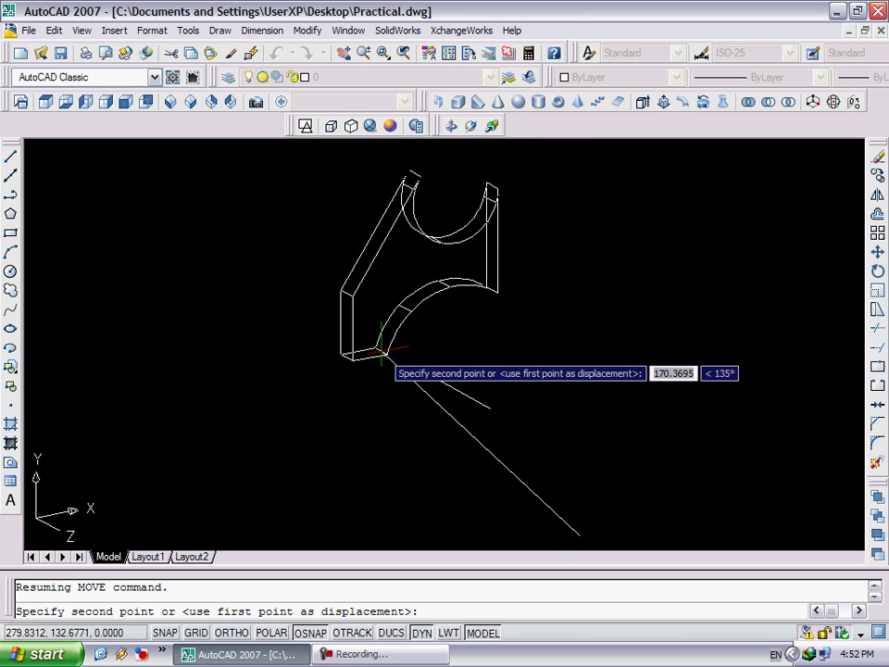
key("Escape")
- Zoom so the base, hub and rib are all in view, then begin a new move
scroll(446, 453, "down", 5)
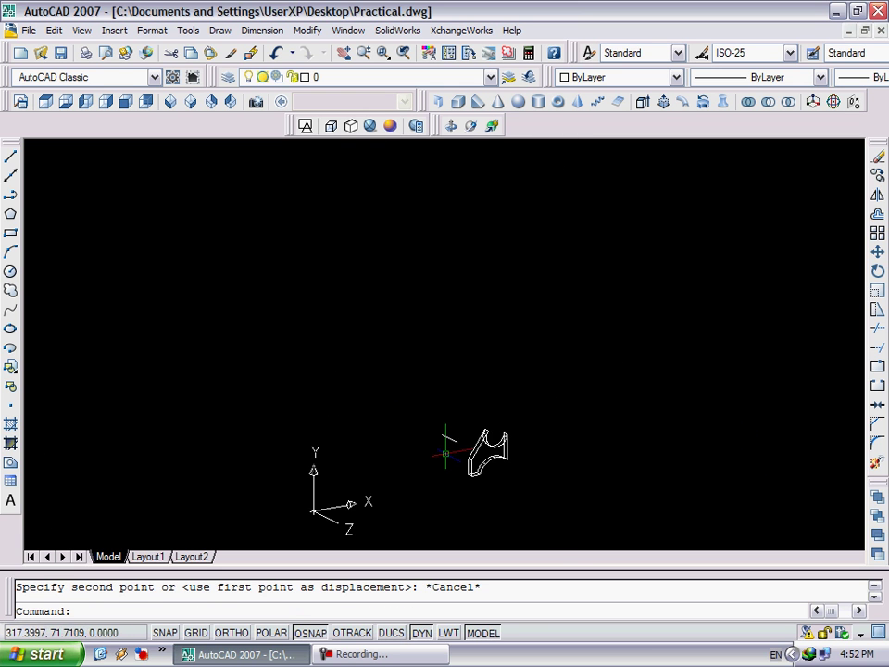
scroll(443, 454, "down", 2)
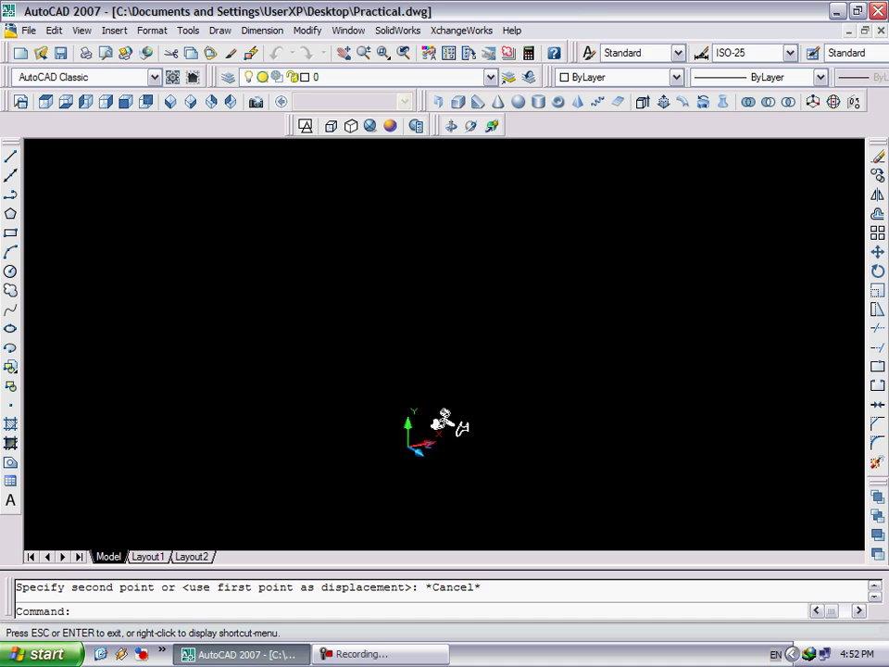
scroll(444, 426, "up", 5)
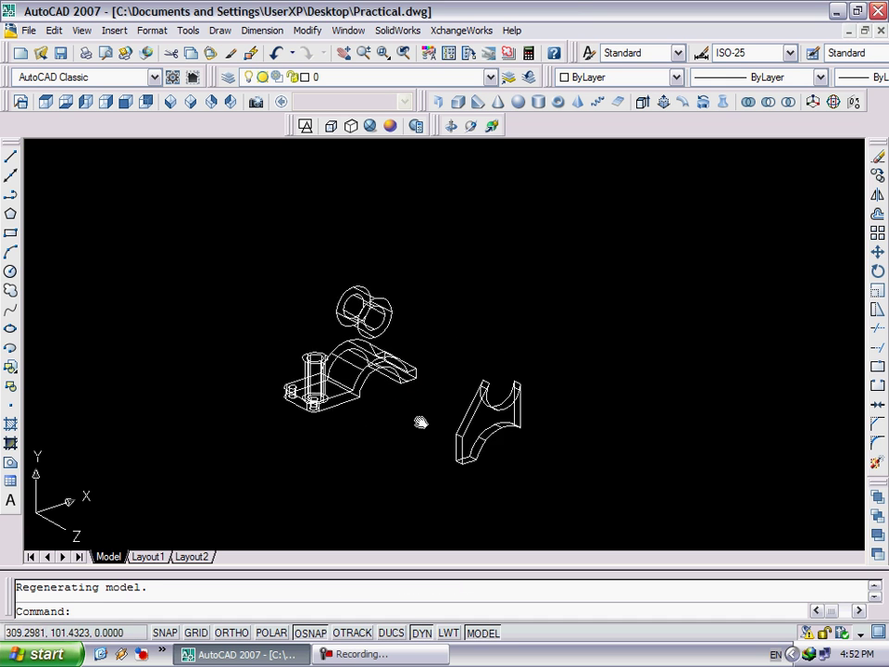
scroll(420, 423, "up", 3)
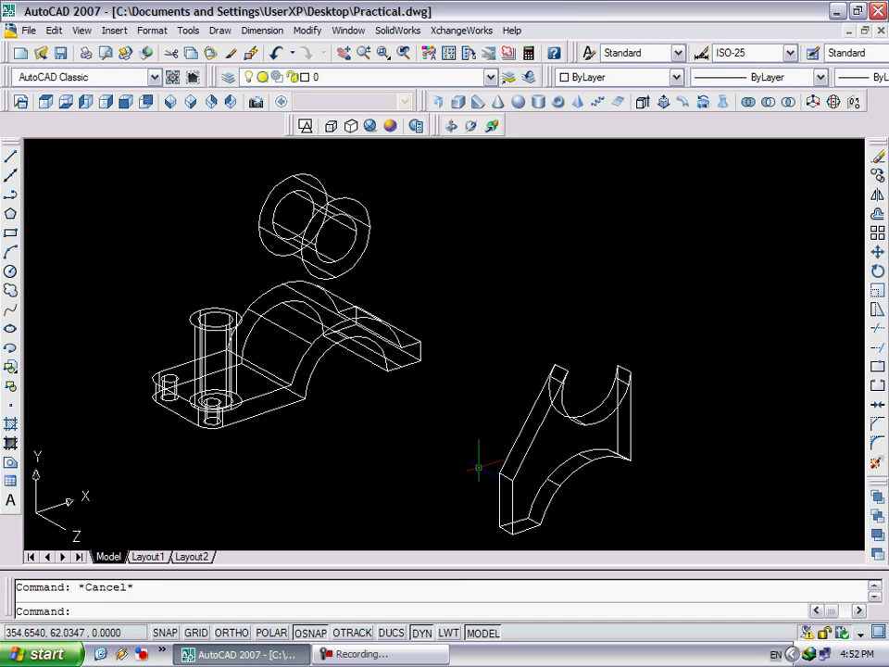
type("m")
key("Return")
- Move the rib from its base point onto its spot on the arched base plate
left_click(535, 520)
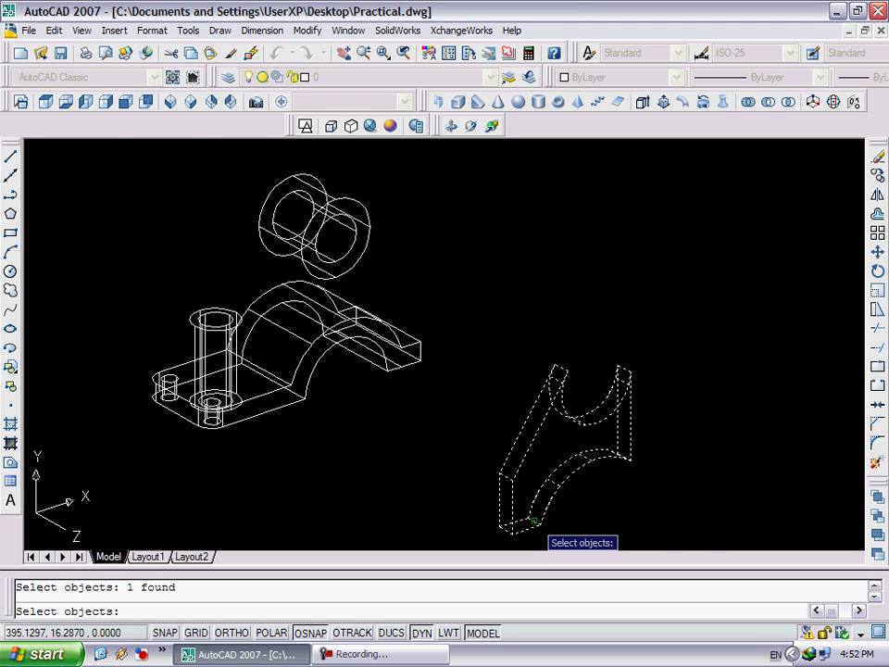
key("Return")
scroll(532, 520, "up", 2)
left_click(534, 530)
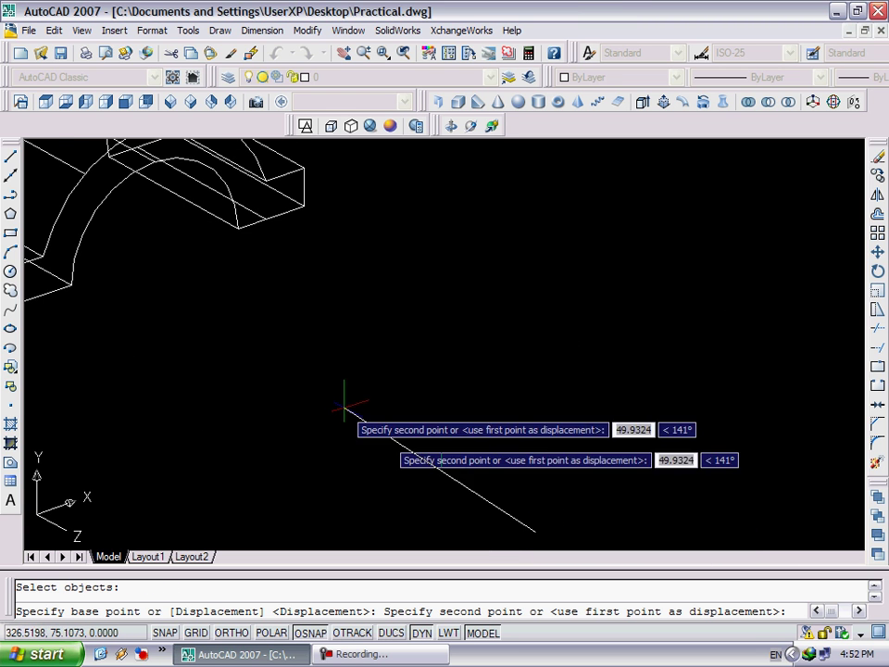
middle_click_drag(272, 342, 520, 448)
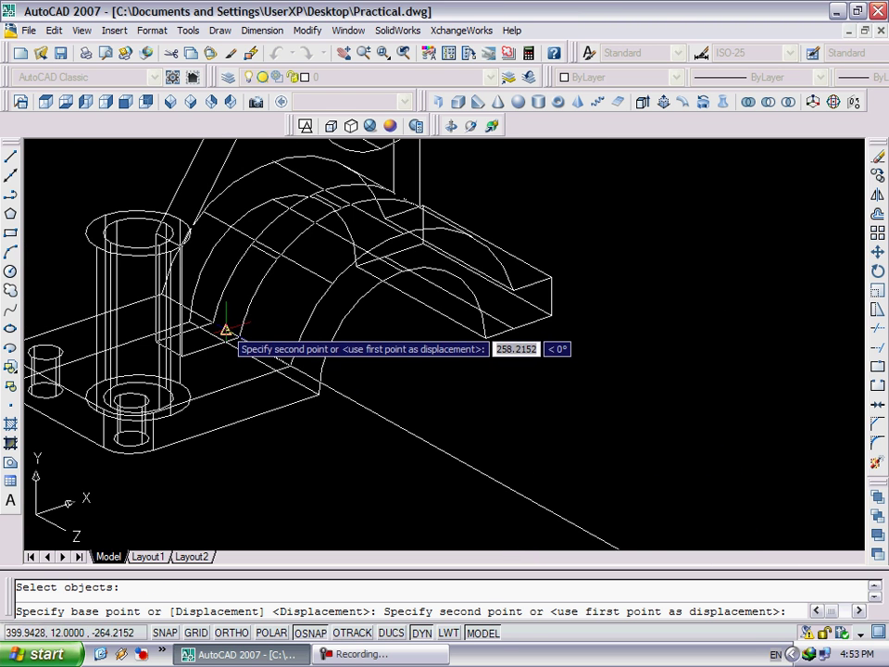
left_click(226, 329)
mouse_move(419, 377)
middle_mouse_down("shift")
mouse_move(364, 379)
mouse_move(355, 405)
mouse_move(403, 425)
mouse_move(379, 384)
mouse_move(462, 403)
middle_mouse_up("shift")
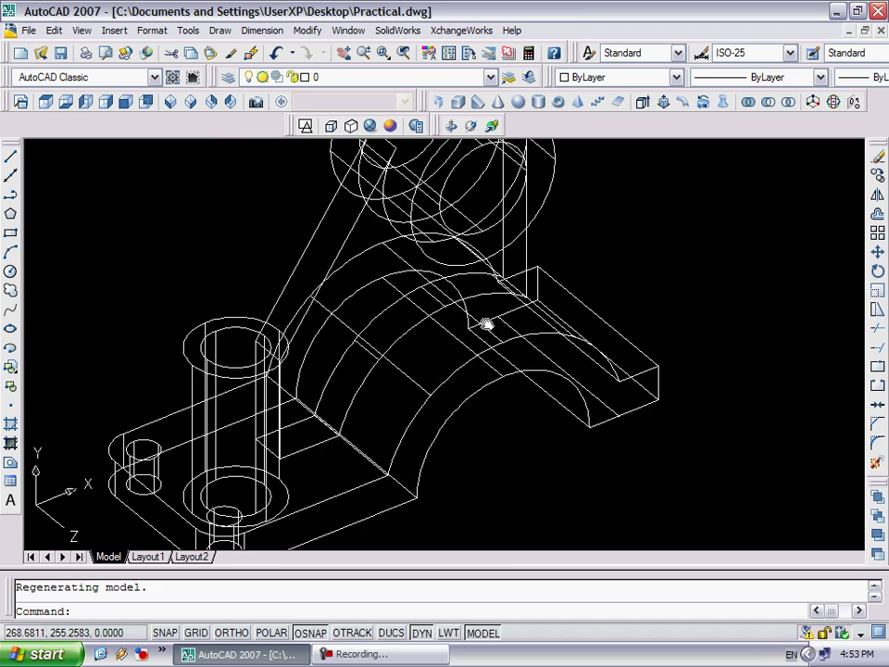
scroll(486, 324, "down", 2)
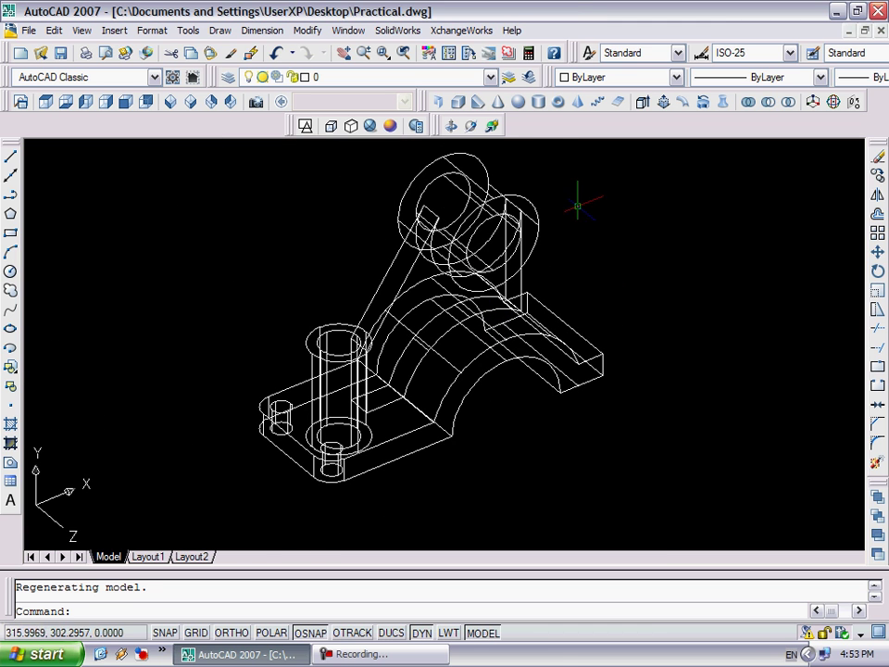
- Switch to a shaded visual style and set the colour of the whole bracket to Red
left_click(371, 126)
mouse_move(627, 297)
middle_mouse_down("shift")
mouse_move(516, 284)
mouse_move(614, 275)
mouse_move(616, 227)
middle_mouse_up("shift")
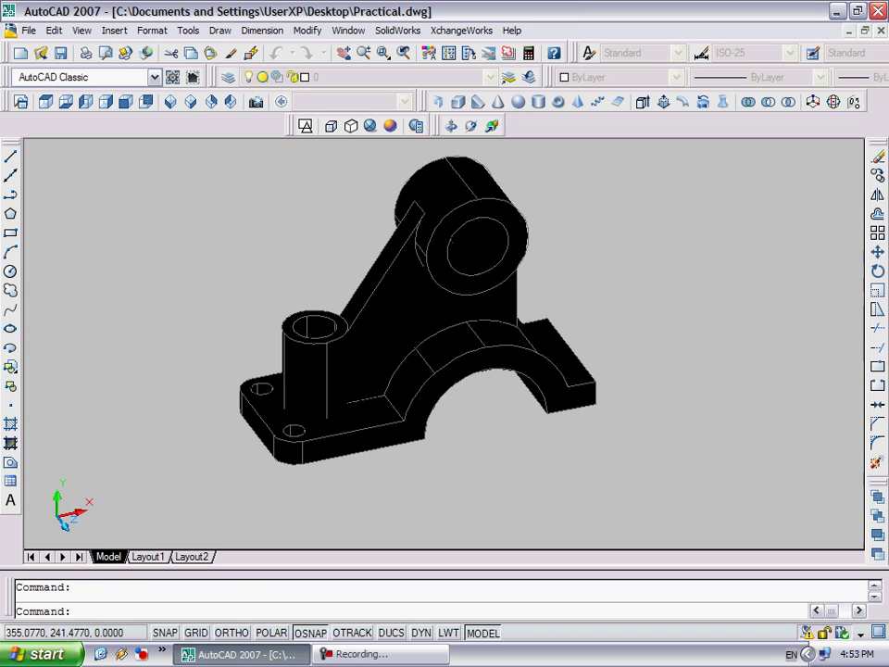
left_click(616, 222)
left_click(243, 402)
left_click(595, 82)
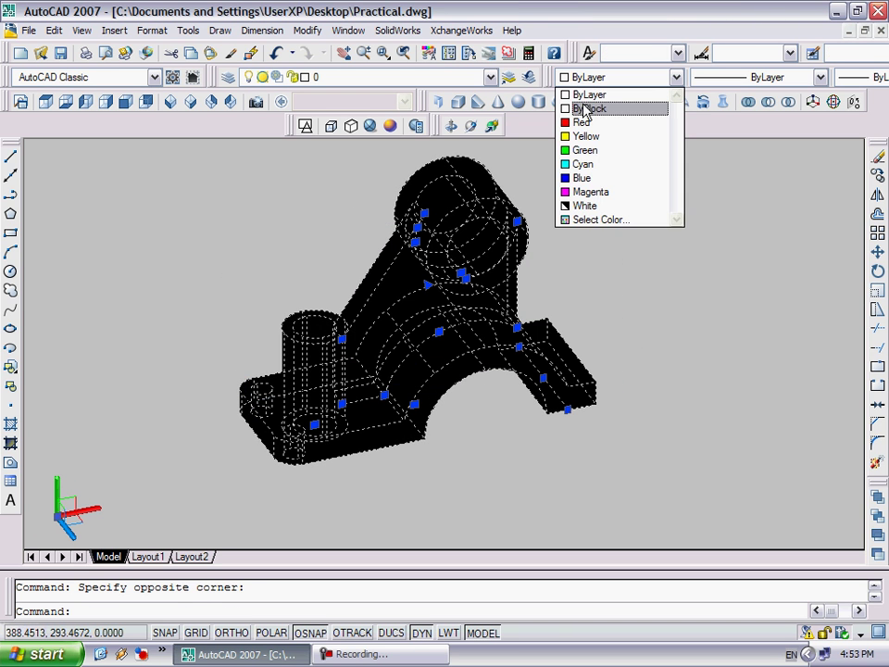
left_click(580, 122)
key("Escape")
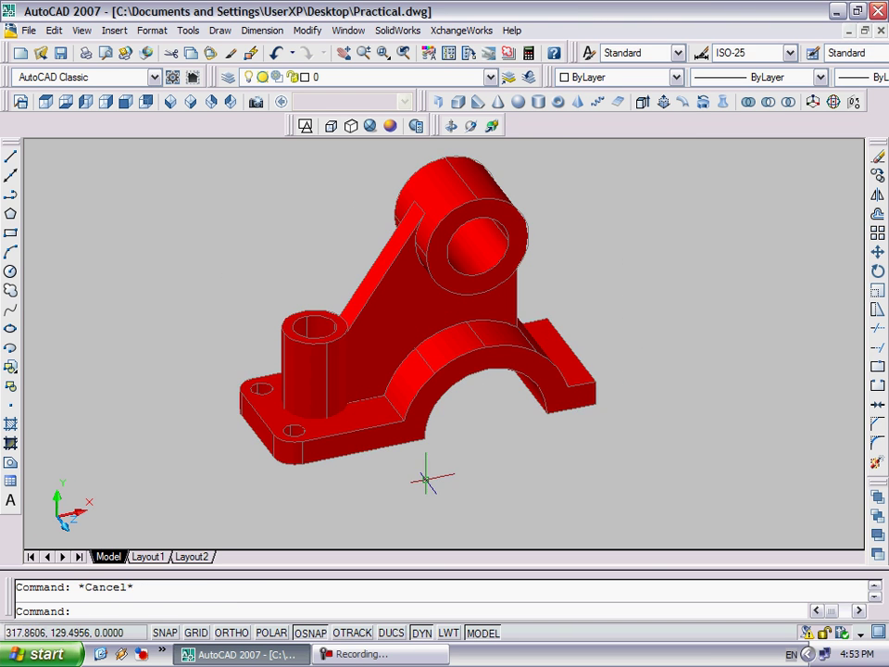
mouse_move(468, 505)
middle_mouse_down("shift")
mouse_move(312, 459)
mouse_move(498, 462)
mouse_move(526, 396)
mouse_move(407, 358)
mouse_move(322, 459)
mouse_move(349, 419)
mouse_move(349, 330)
mouse_move(370, 407)
middle_mouse_up("shift")
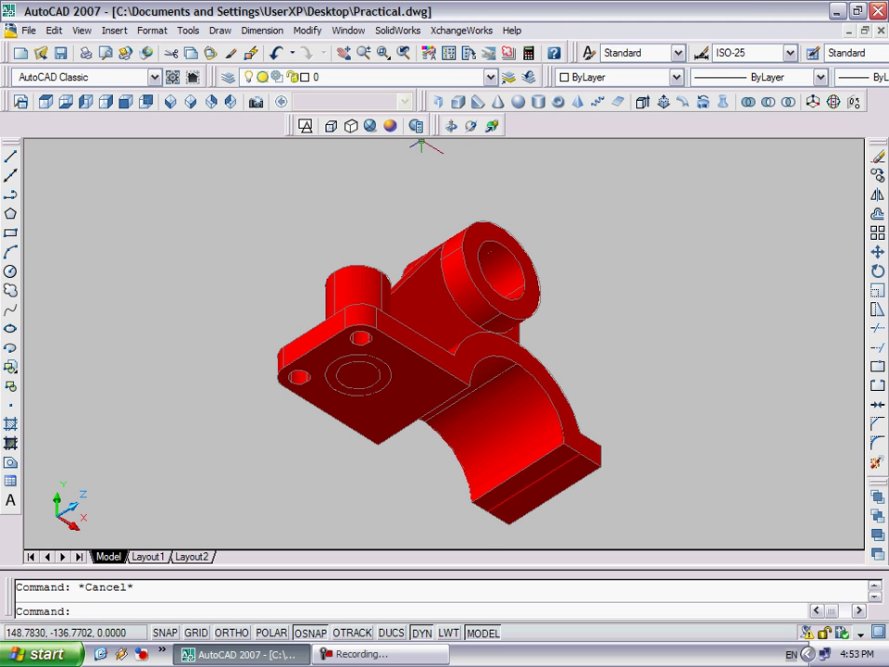
- Return to 2D Wireframe and start a circle on the boss, then abandon it
left_click(304, 127)
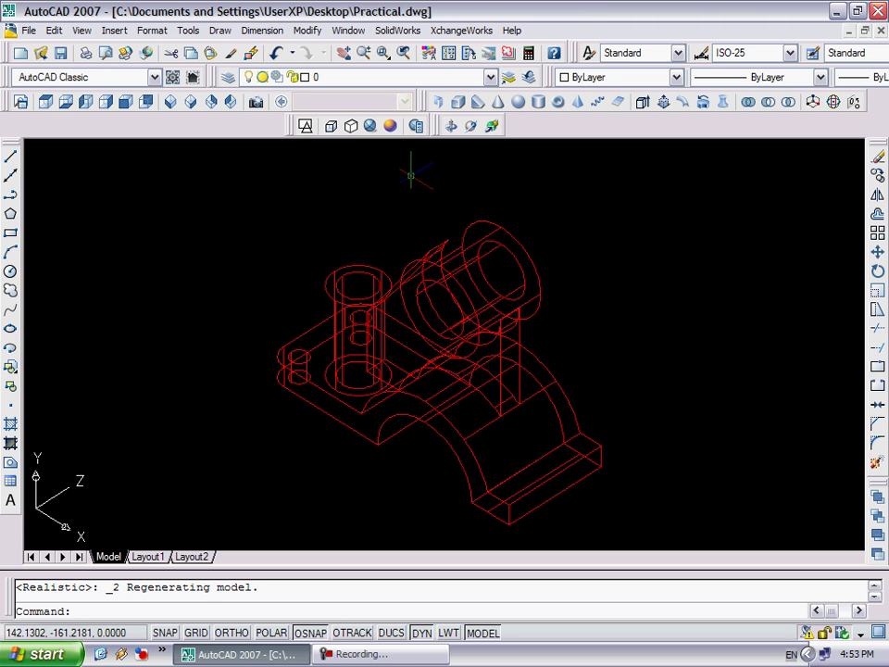
type("c")
key("Return")
left_click(358, 375)
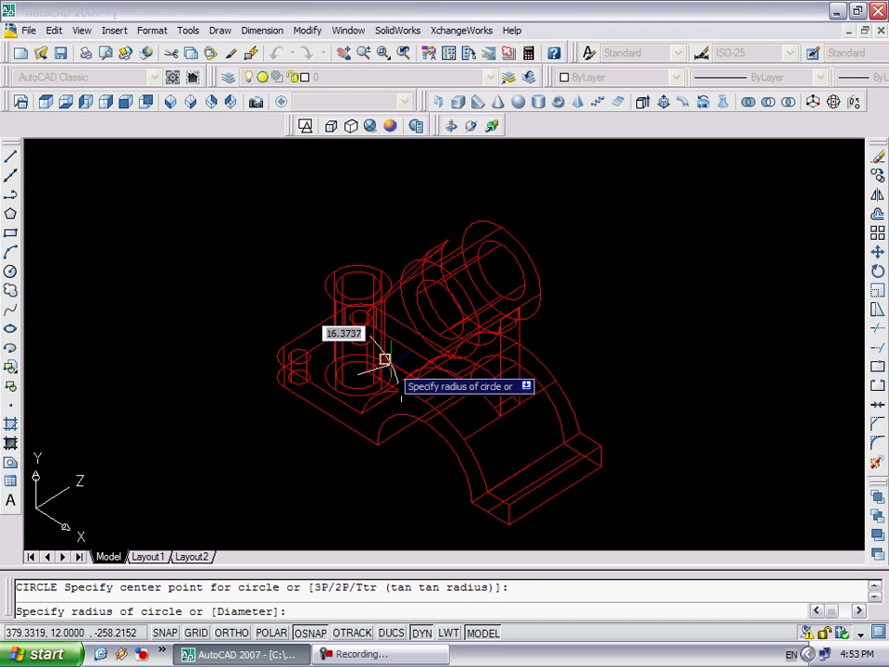
key("Escape")
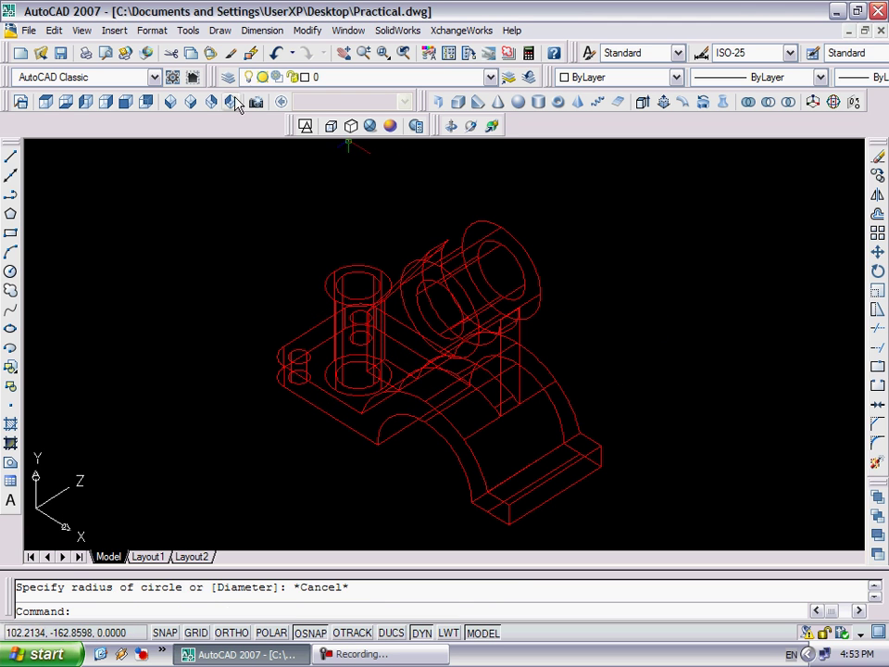
- Switch to SW Isometric view and draw a radius-10 circle centred on the lower boss
left_click(170, 102)
scroll(472, 487, "up", 3)
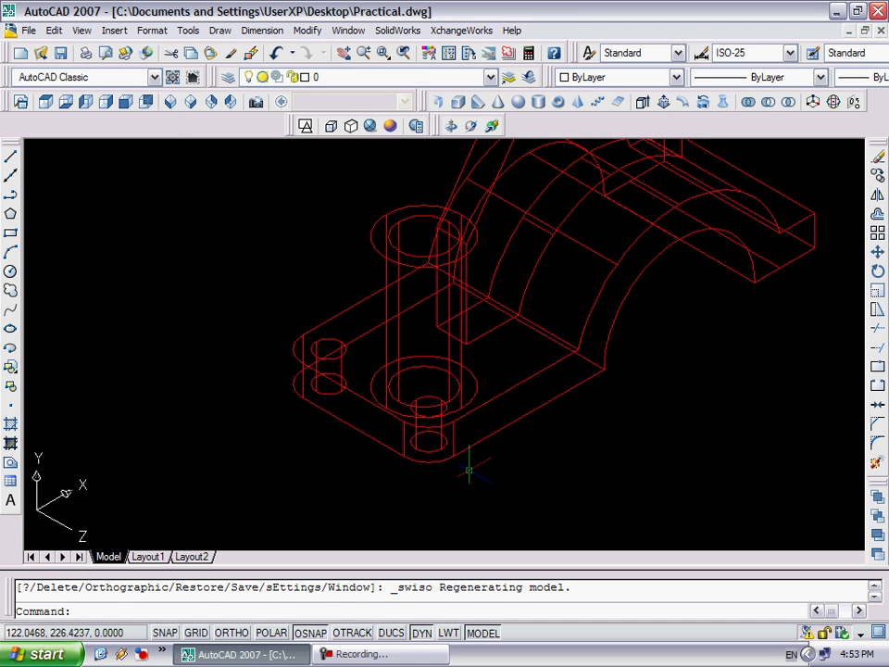
type("c")
key("Return")
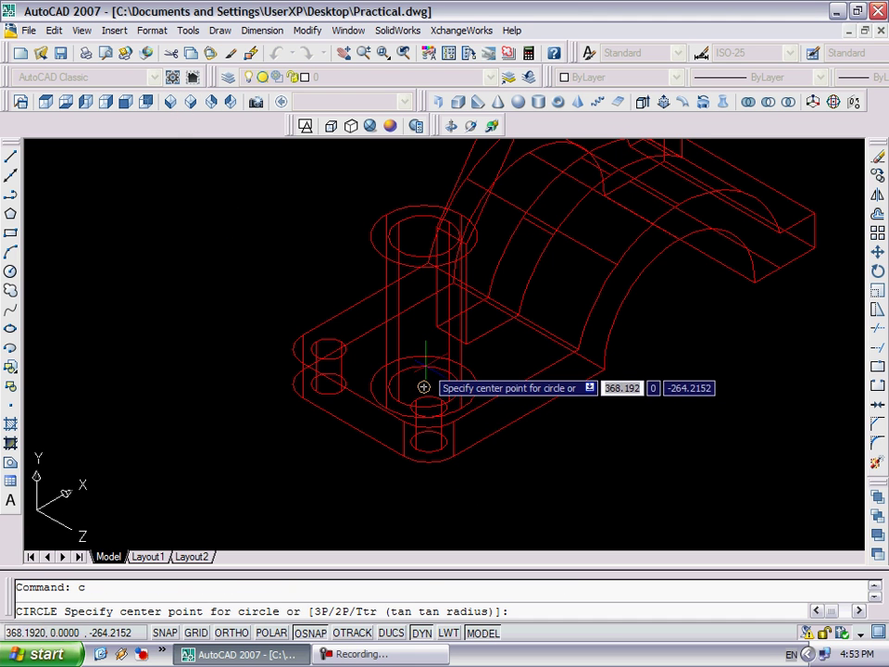
left_click(424, 387)
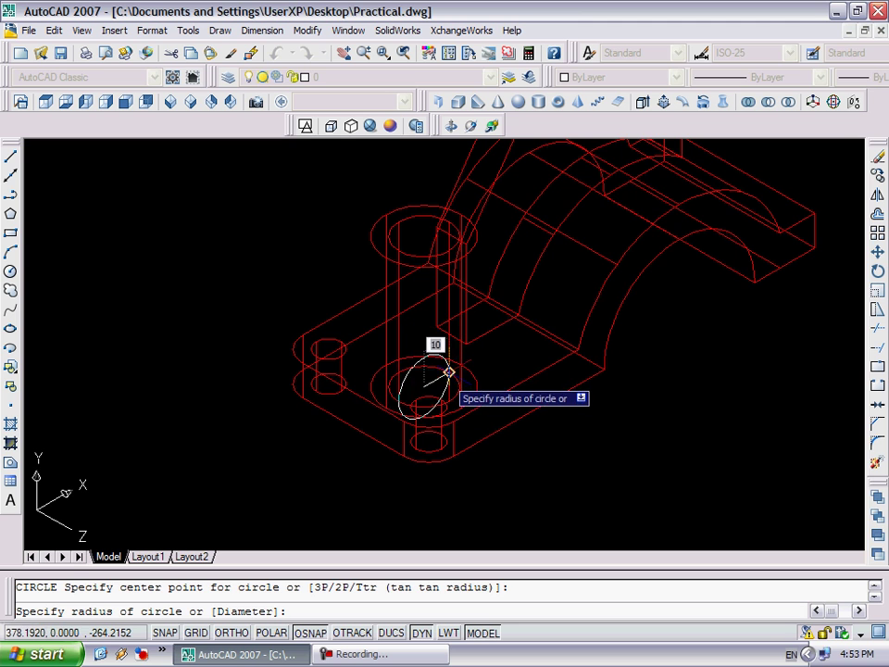
left_click(448, 372)
- Select the new circle for a 3D rotation, then cancel the rotation
left_click(835, 102)
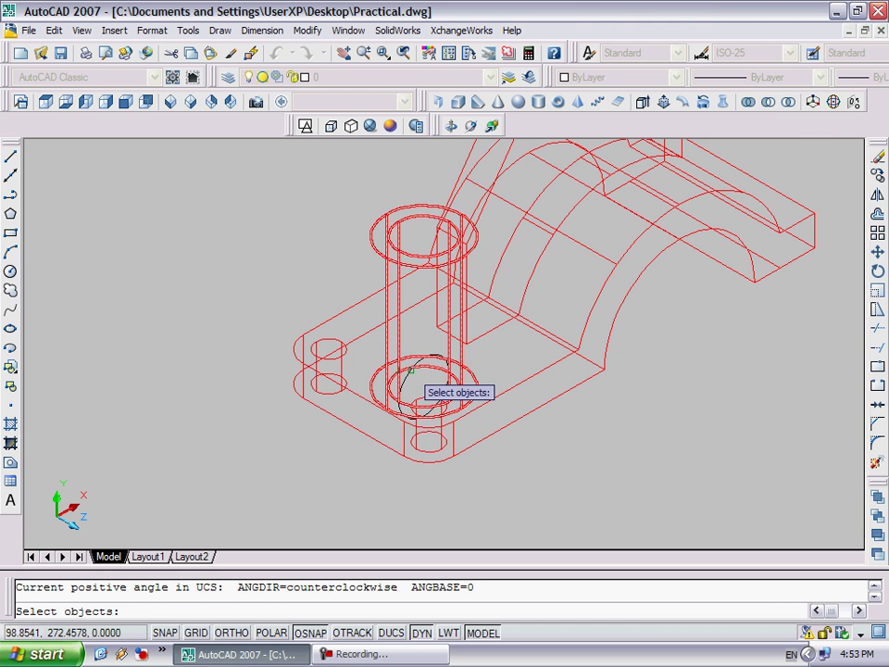
left_click(410, 371)
key("Return")
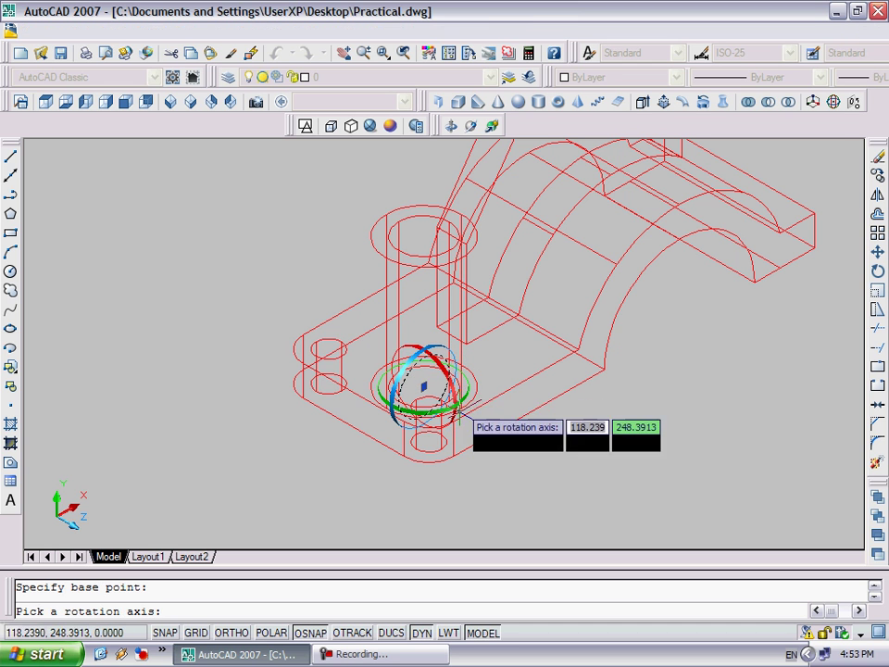
key("Escape")
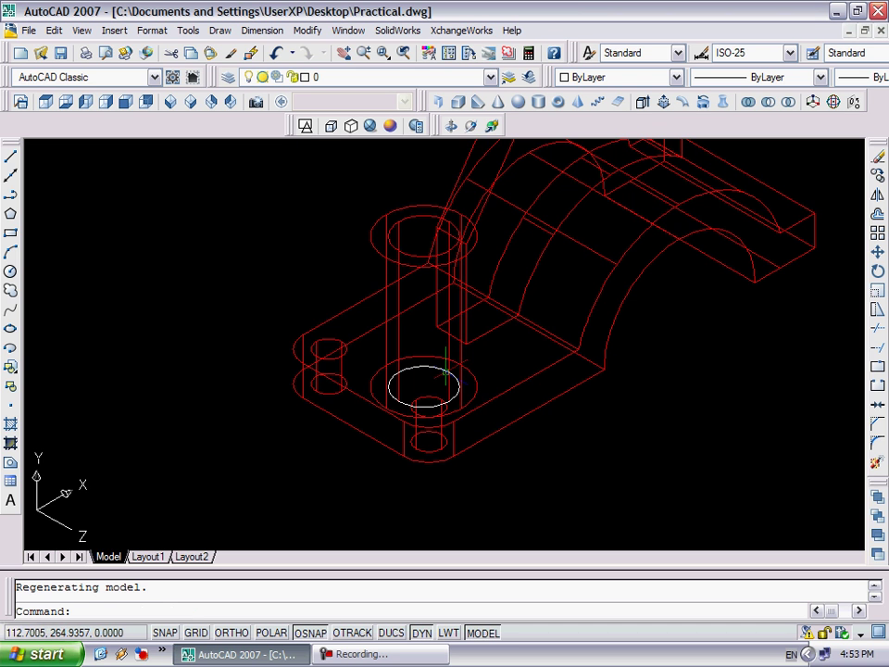
- Extrude the radius-10 circle into a 12-high cylinder and select the bracket for subtraction
left_click(649, 107)
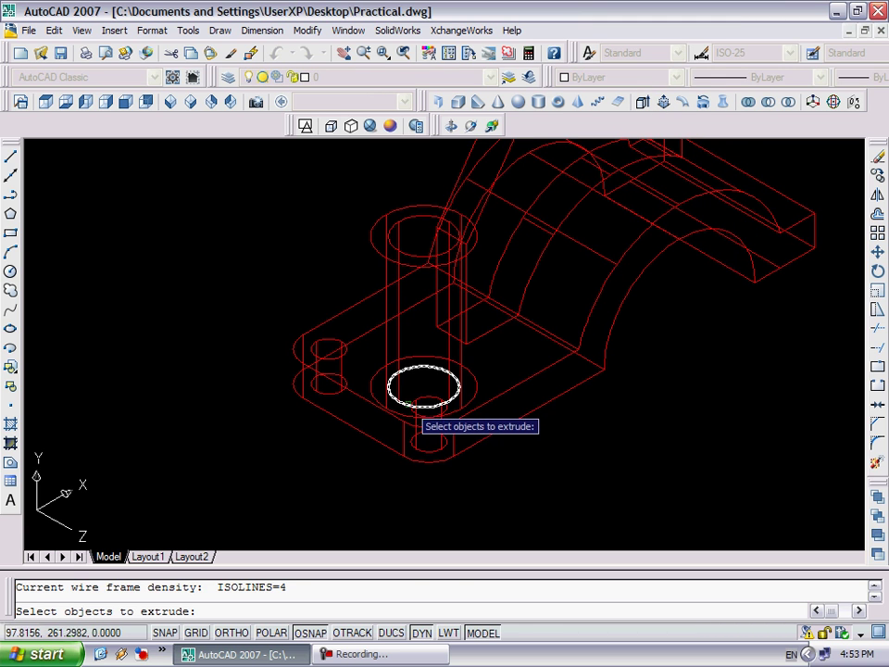
key("Return")
key("Return")
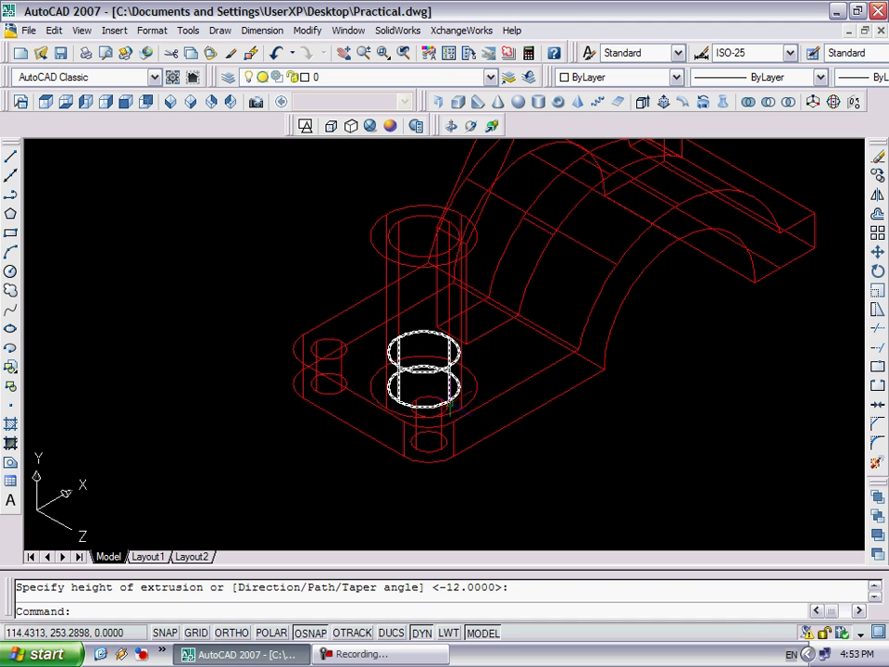
left_click(767, 106)
left_click(610, 341)
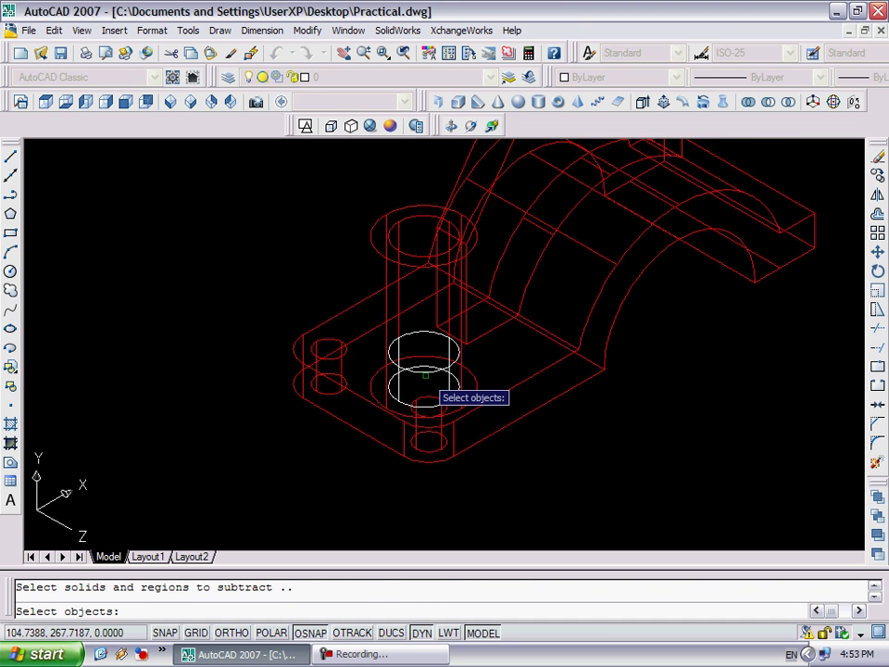
key("Return")
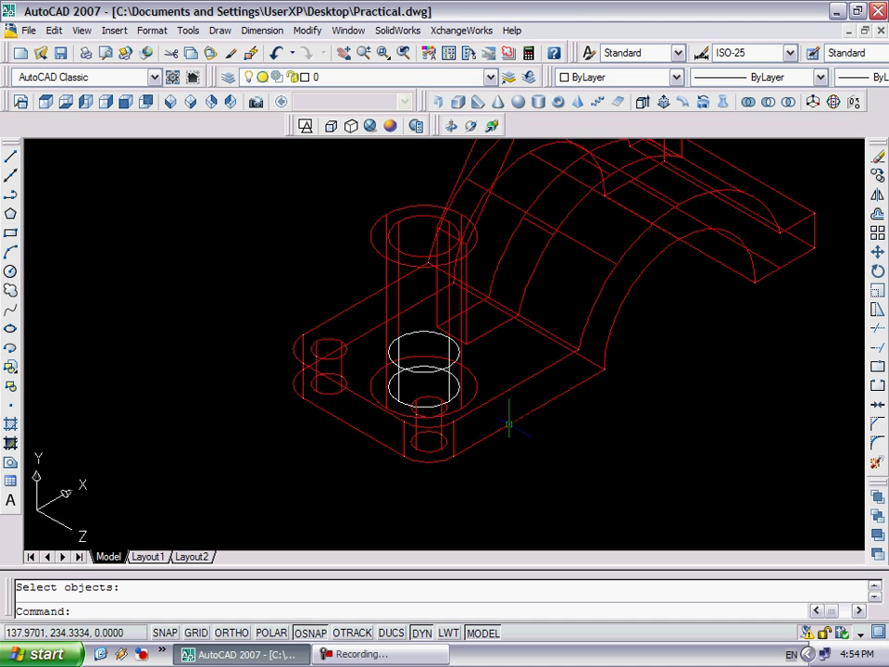
- Show the red bracket in the Realistic visual style, orbiting and zooming to inspect it
mouse_move(516, 357)
middle_mouse_down("shift")
mouse_move(508, 424)
mouse_move(518, 472)
middle_mouse_up("shift")
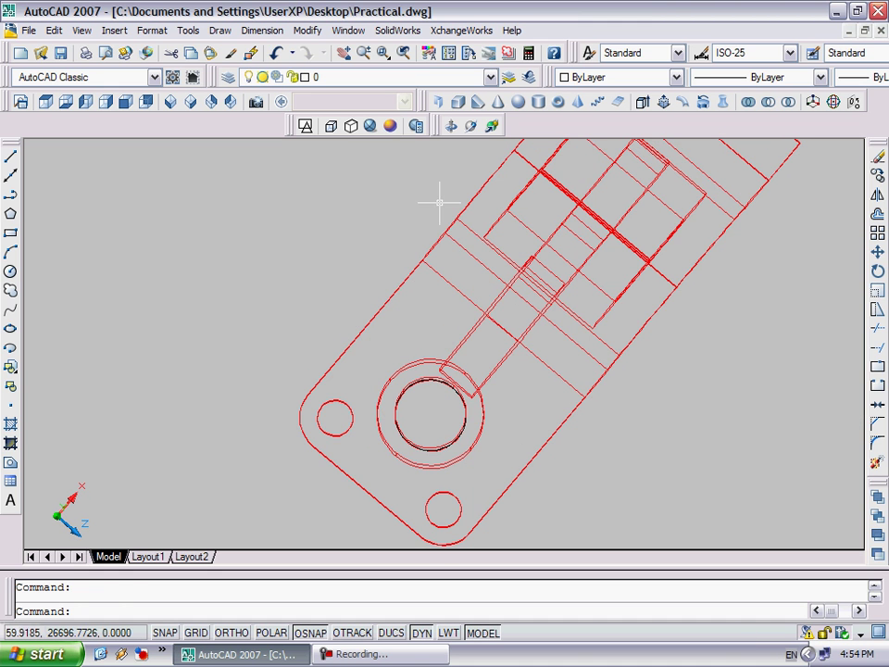
left_click(378, 129)
mouse_move(676, 494)
middle_mouse_down("shift")
mouse_move(592, 283)
mouse_move(554, 224)
mouse_move(432, 261)
mouse_move(471, 376)
mouse_move(608, 413)
mouse_move(513, 313)
mouse_move(516, 337)
mouse_move(540, 346)
mouse_move(504, 317)
mouse_move(504, 286)
mouse_move(528, 311)
mouse_move(374, 314)
mouse_move(219, 296)
mouse_move(235, 357)
mouse_move(460, 350)
mouse_move(504, 308)
mouse_move(510, 288)
mouse_move(486, 313)
middle_mouse_up("shift")
scroll(556, 343, "down", 3)
scroll(464, 344, "down", 1)
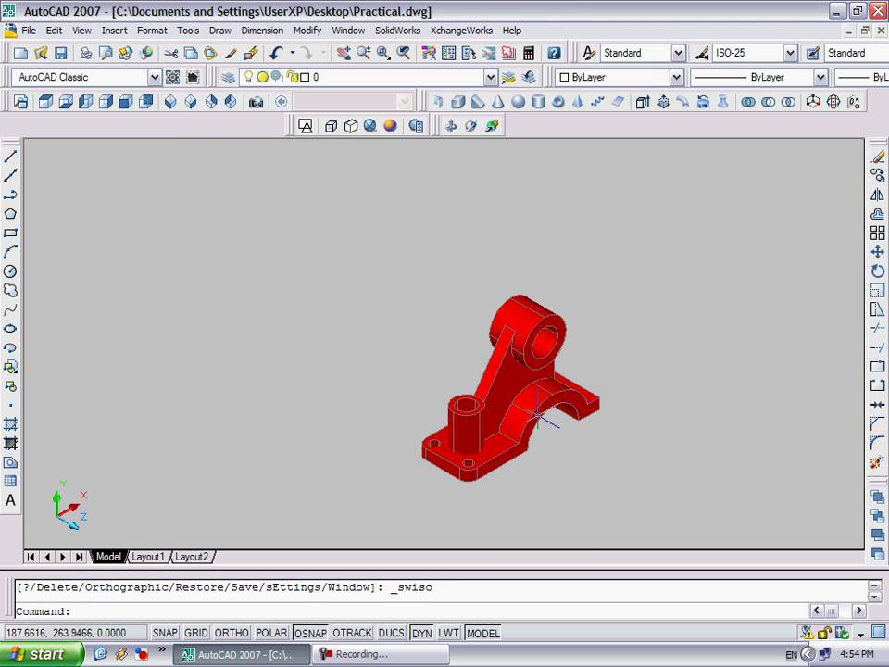